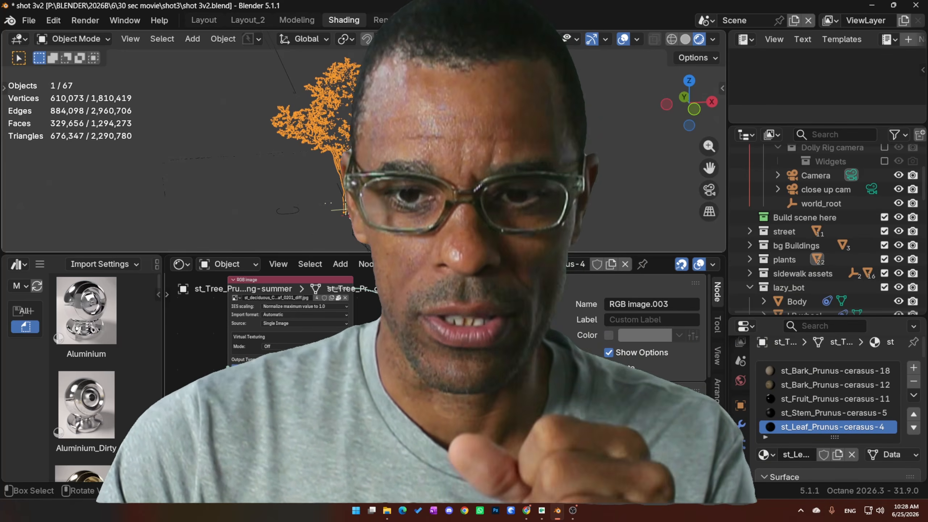
Enlarge the shader editor area to show more of the leaf material's nodes.
drag(474, 253, 475, 201)
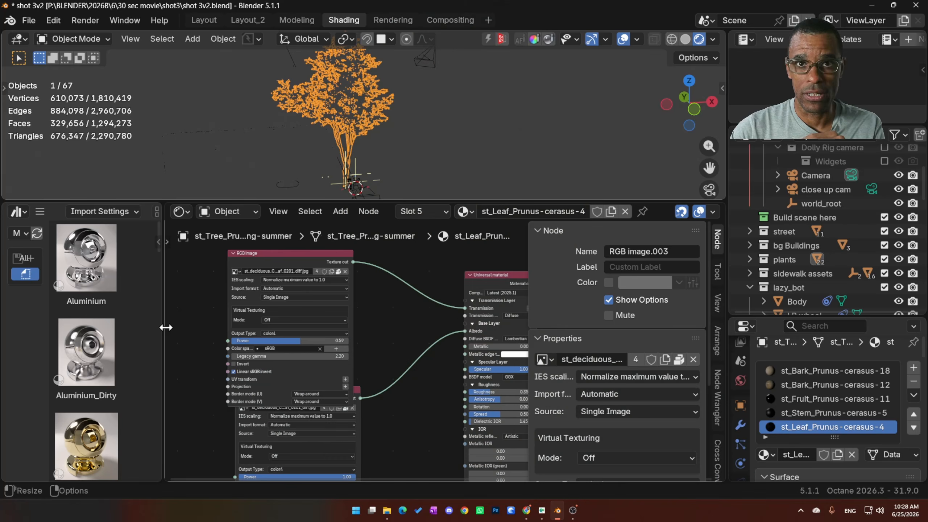
scroll(392, 335, down, 1)
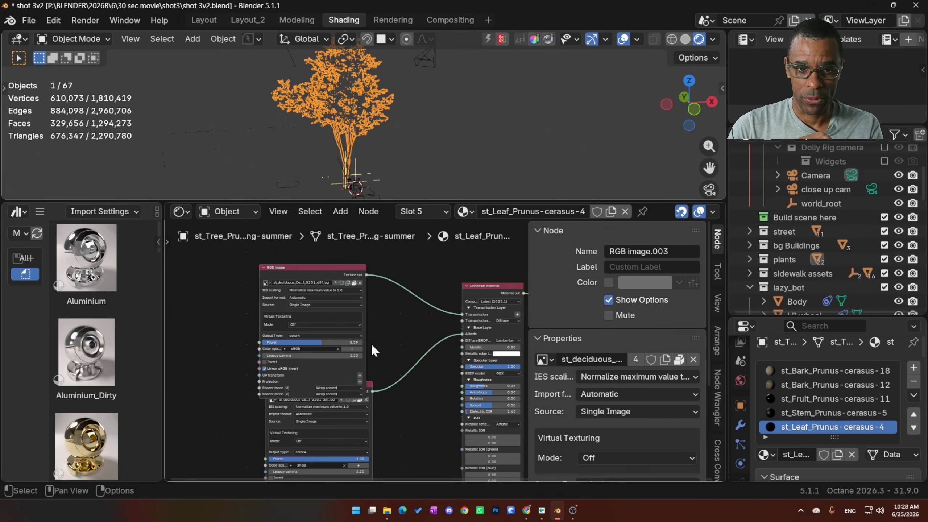
click(52, 20)
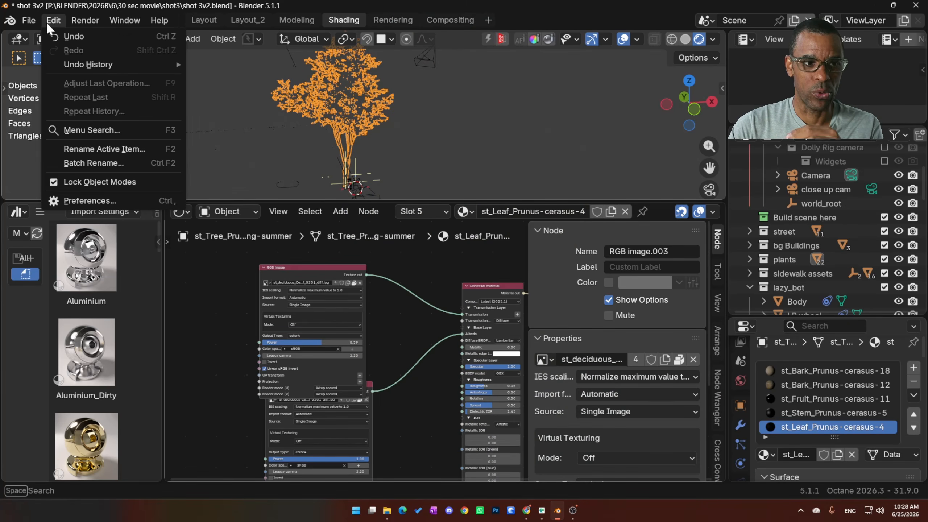
mouse_move(34, 22)
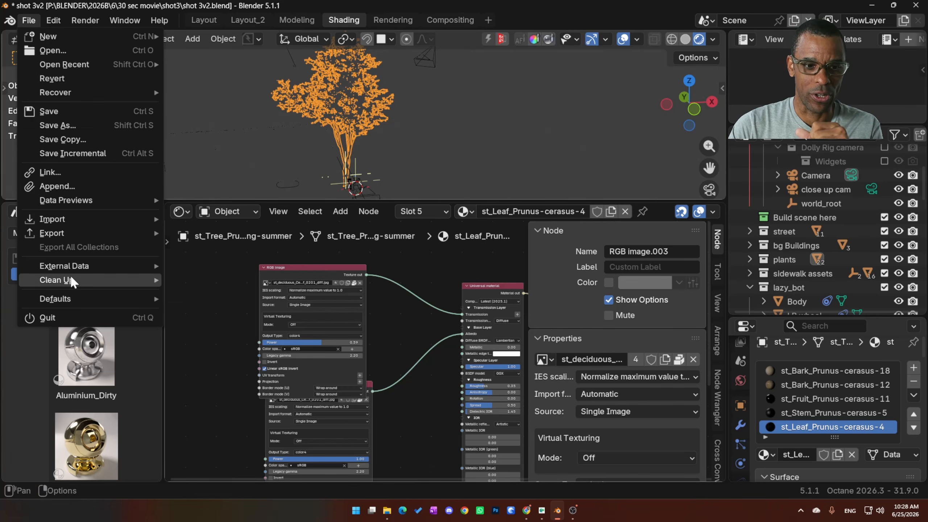
mouse_move(96, 271)
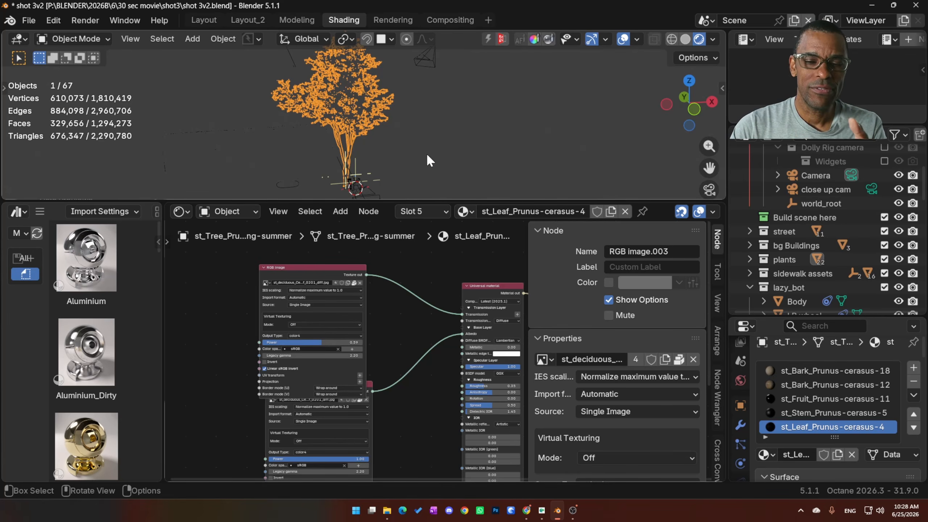
Switch the viewport to solid shading with the whole street scene in view and give the shader editor slightly more height.
middle_drag(409, 142, 343, 122)
click(682, 43)
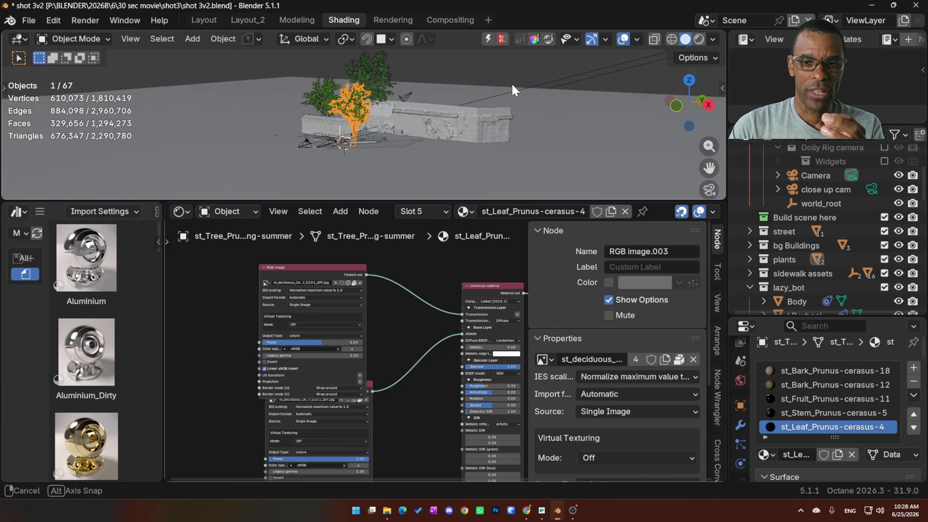
mouse_move(511, 83)
middle_down()
mouse_move(372, 125)
mouse_move(436, 134)
mouse_move(421, 138)
middle_up()
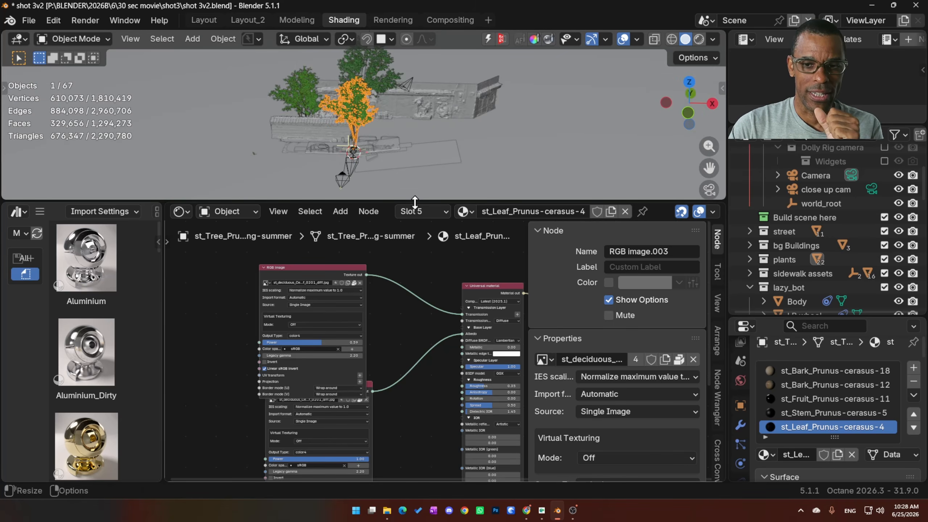
drag(414, 201, 414, 186)
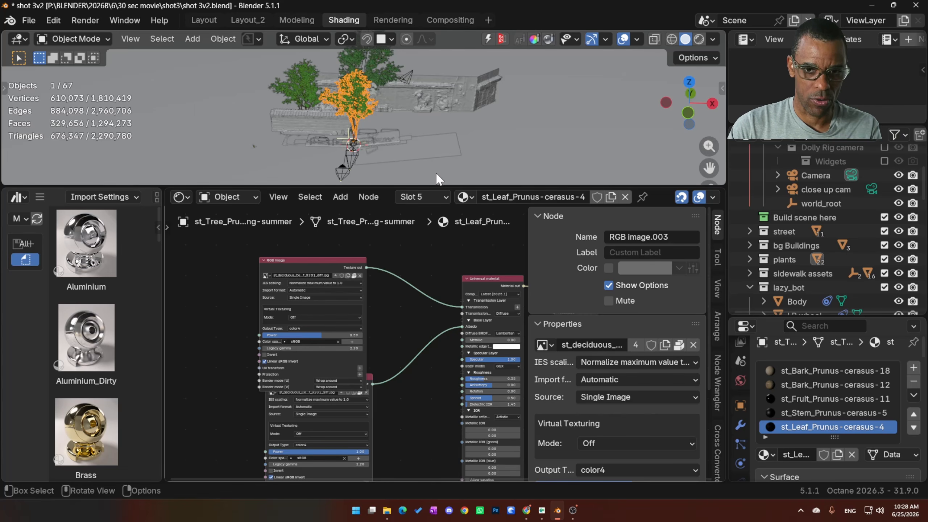
Examine the shader nodes of the small tree's leaves, the wall, the safety rail and the tall tree's leaves.
scroll(388, 279, down, 2)
click(335, 257)
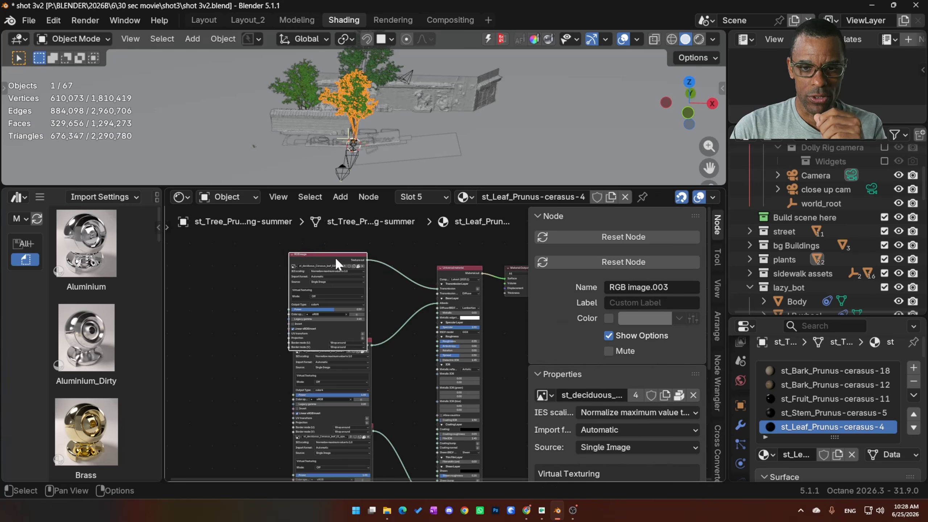
mouse_move(335, 257)
mouse_down()
mouse_move(339, 223)
mouse_move(339, 252)
mouse_up()
click(332, 116)
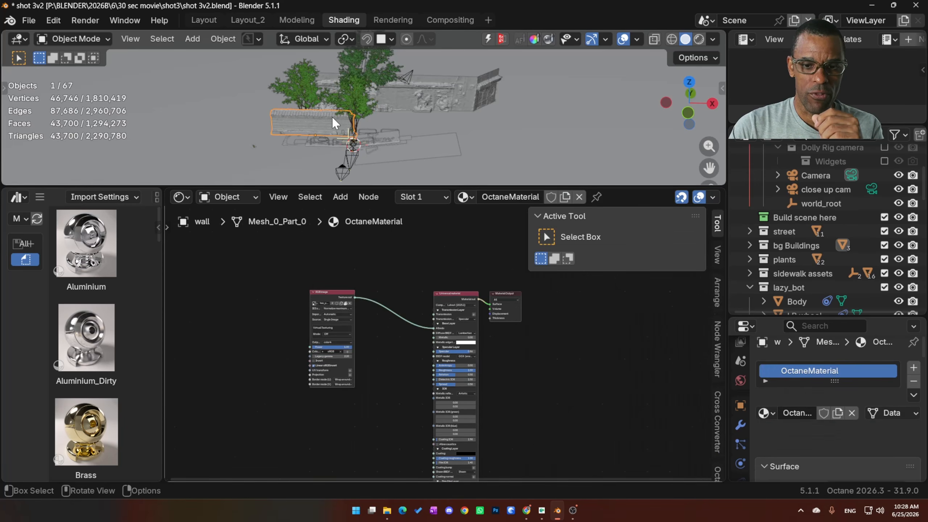
click(319, 141)
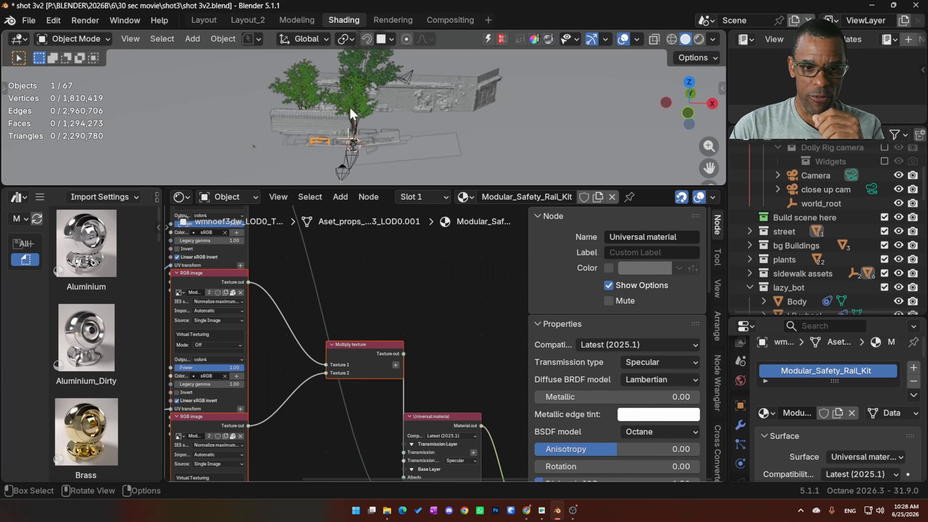
click(350, 111)
click(431, 94)
click(366, 73)
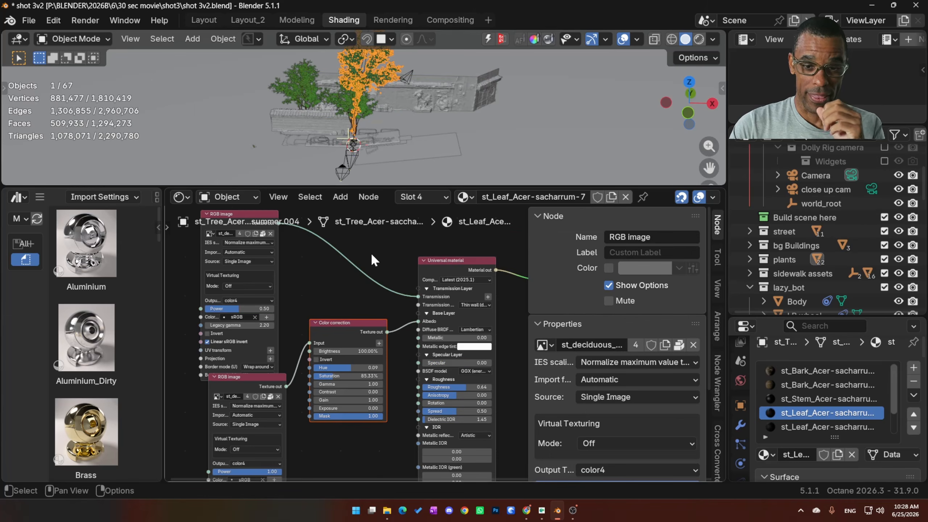
scroll(361, 286, down, 2)
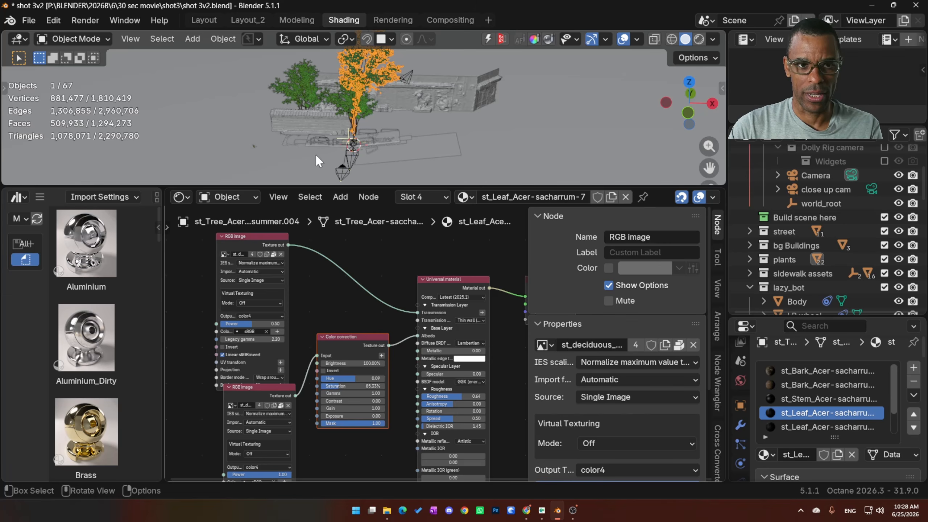
Save the scene as shot 3v2_laggy.blend in the laggy file folder.
key(ctrl+shift+s)
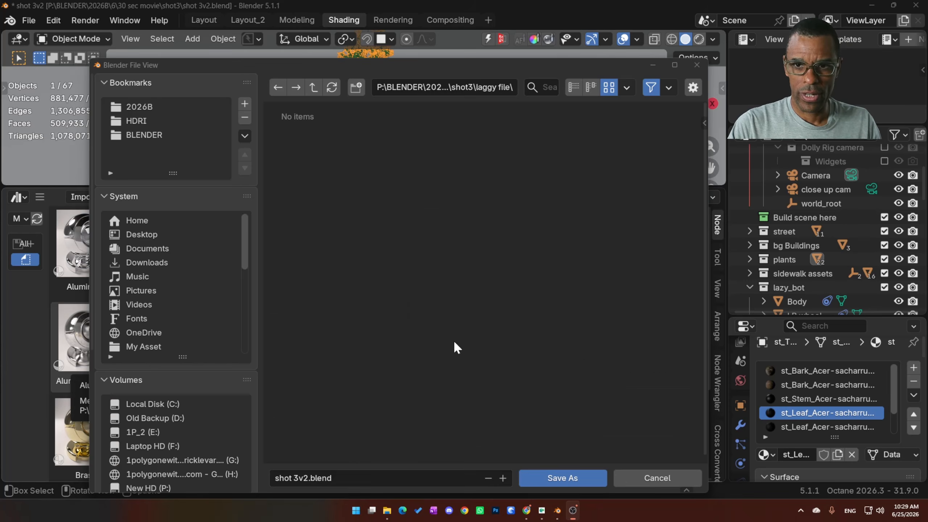
click(371, 476)
click(310, 477)
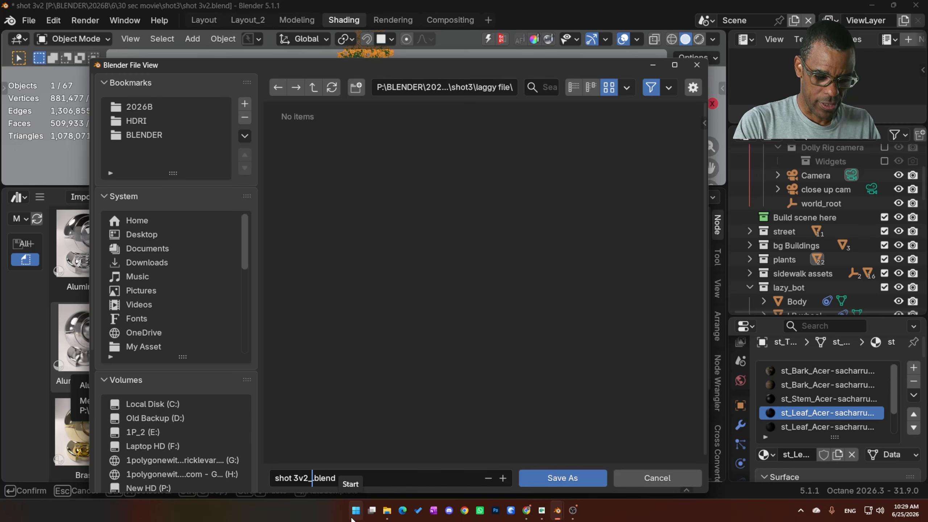
text(_laggy)
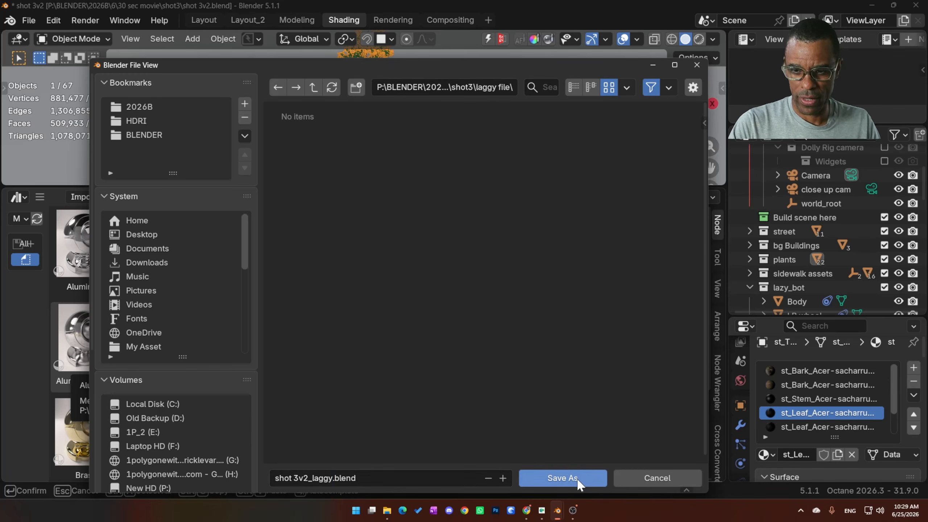
click(580, 479)
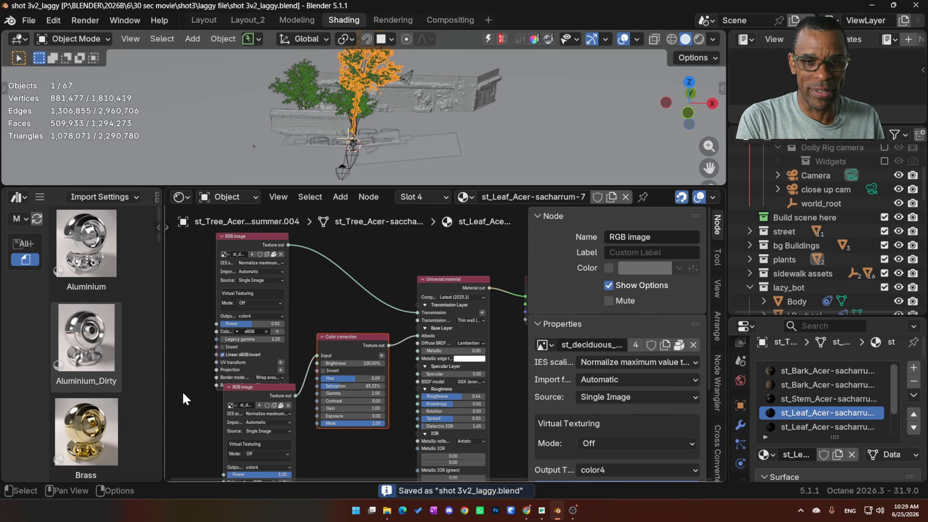
Turn off Automatically Pack Resources for the external data.
click(183, 391)
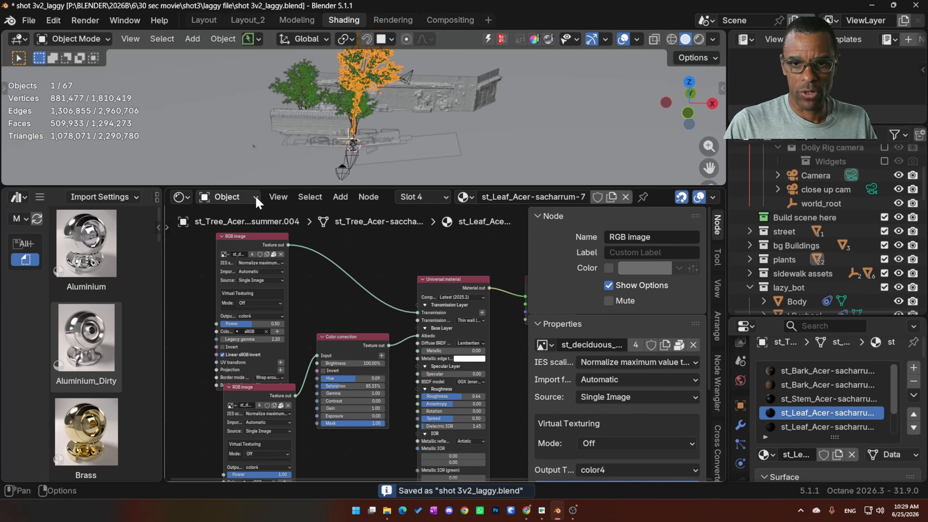
click(29, 20)
mouse_move(112, 271)
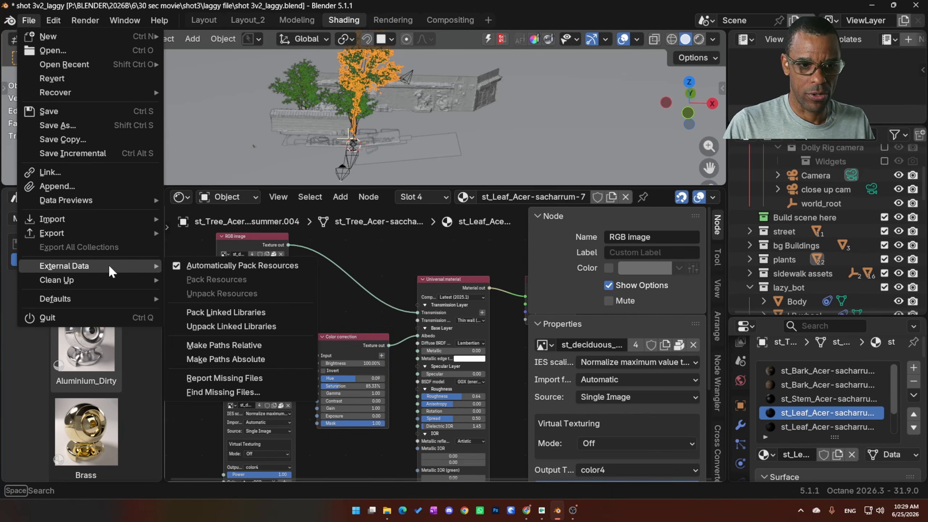
click(178, 266)
Purge the file's unused data with local data-blocks, linked data-blocks and recursive delete included.
click(29, 20)
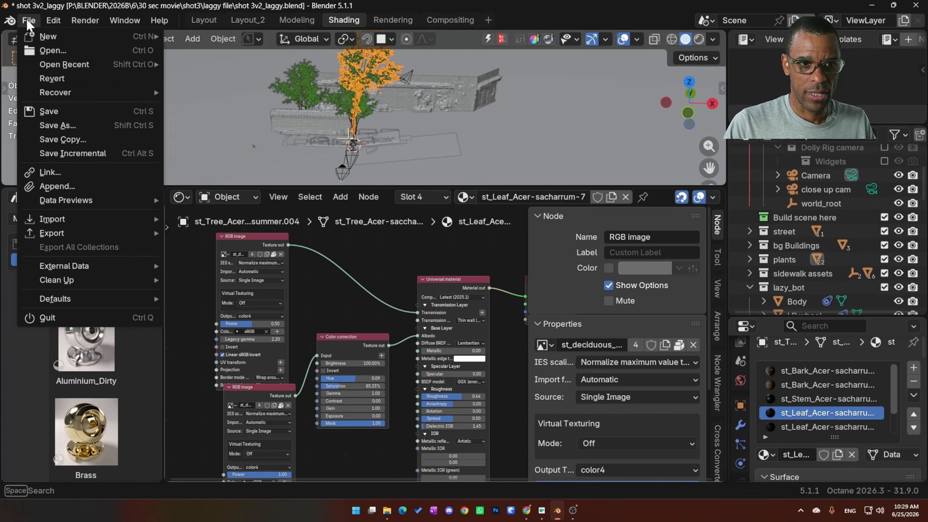
mouse_move(131, 280)
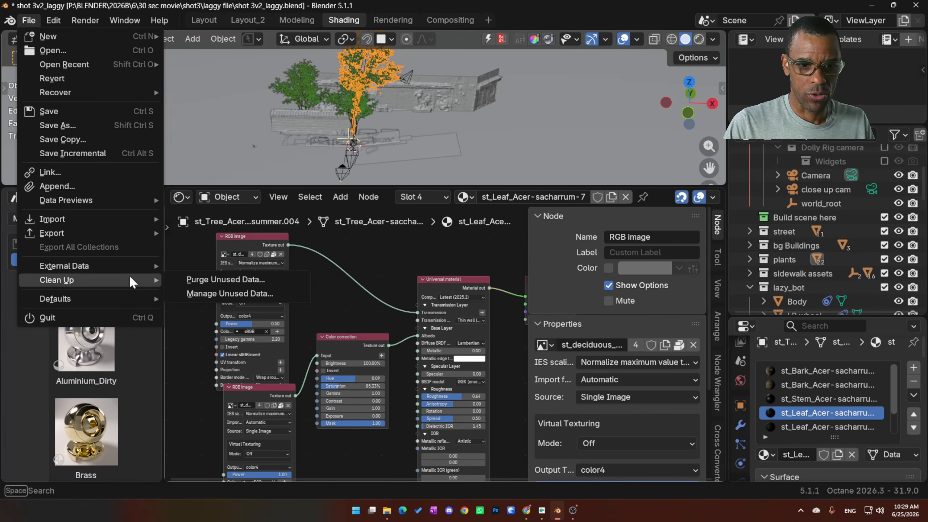
click(211, 280)
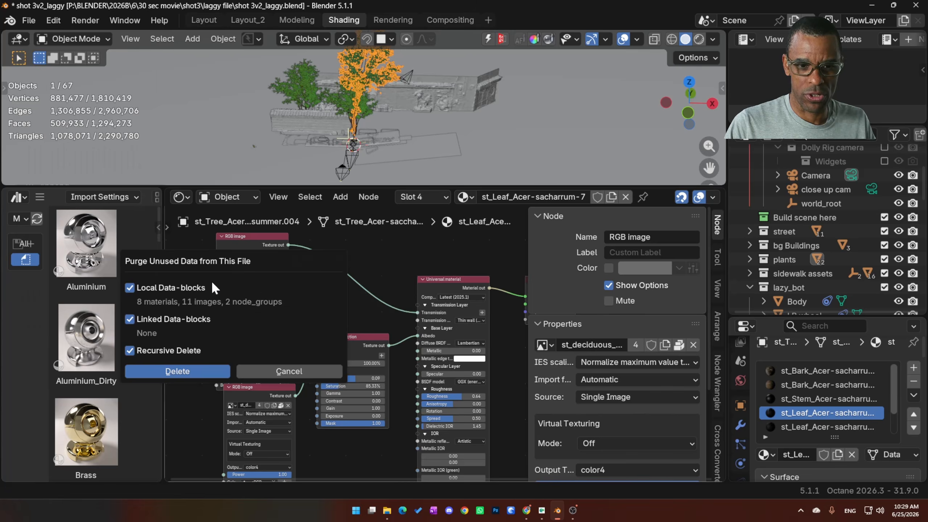
click(197, 372)
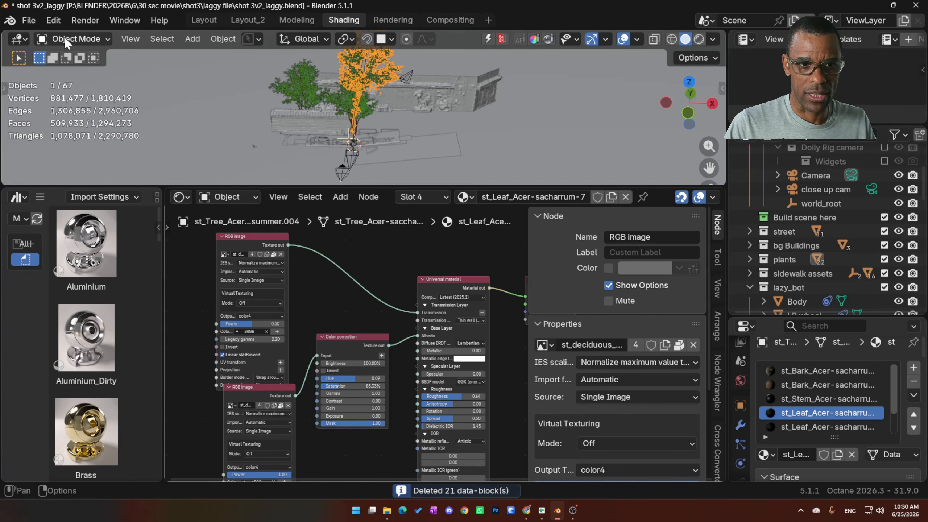
Unpack all packed resources using files in the current directory, creating them when necessary.
click(29, 20)
mouse_move(85, 282)
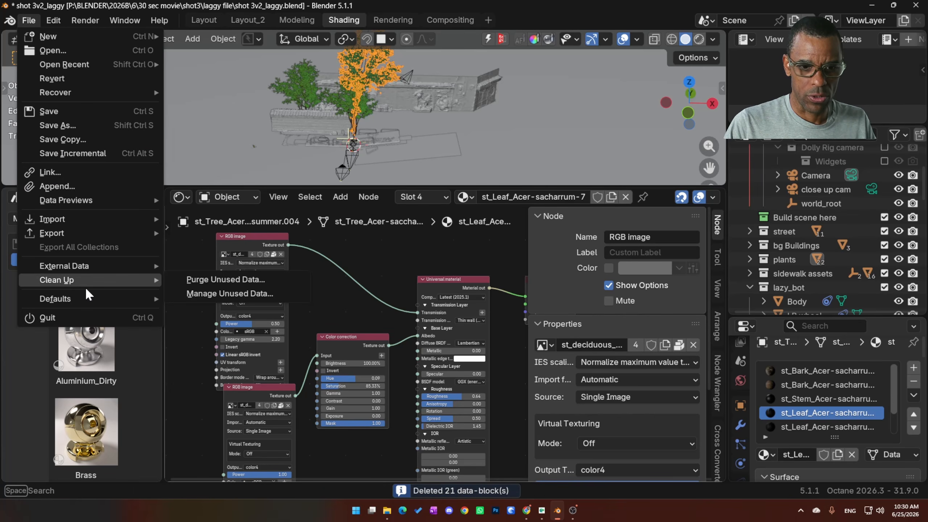
mouse_move(91, 266)
click(218, 294)
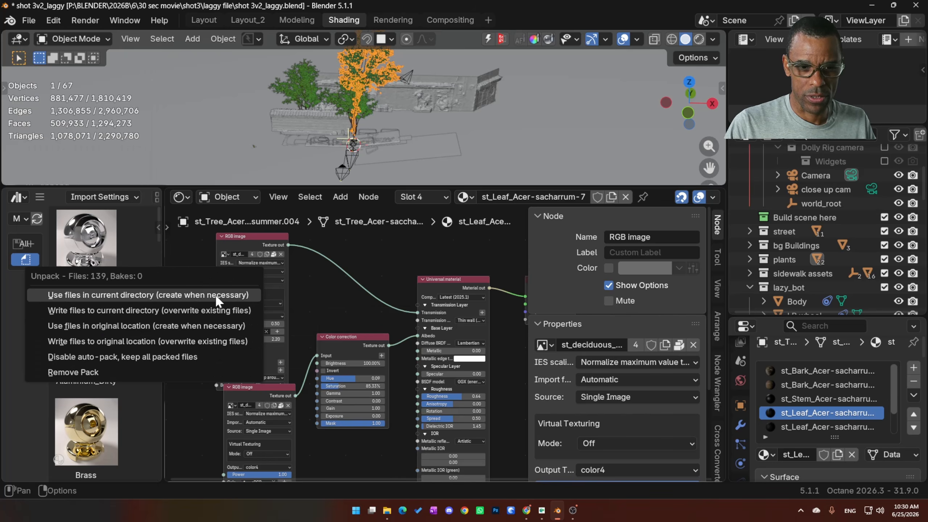
click(154, 294)
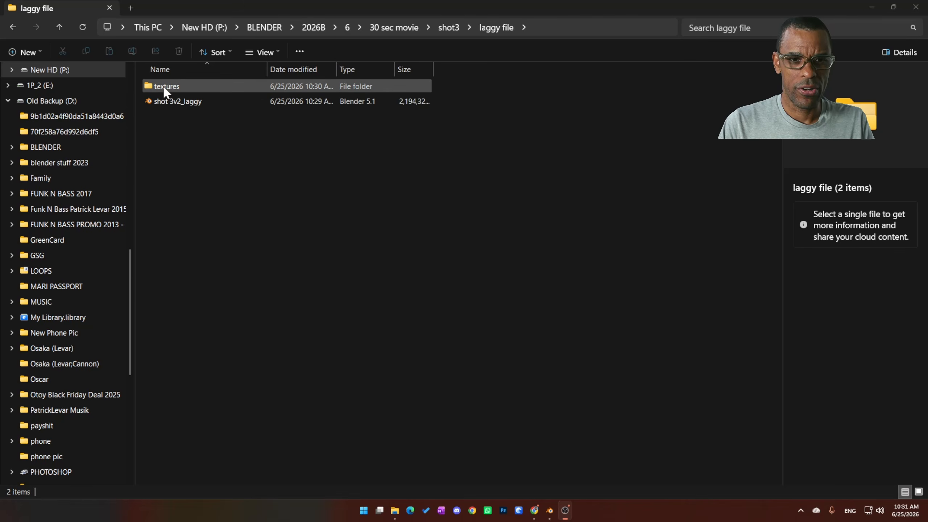
Check the contents of the laggy file folder in File Explorer, including its textures folder, and move the window out of the way.
click(167, 111)
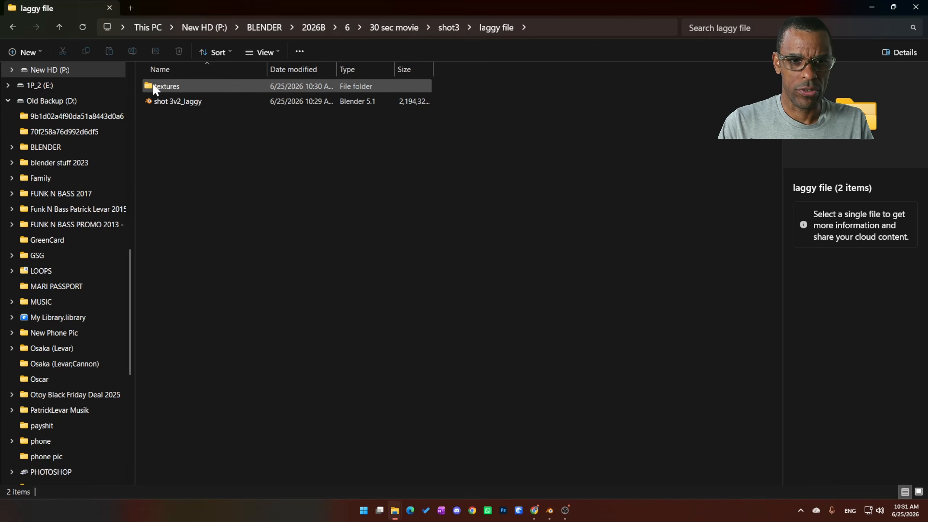
mouse_move(158, 88)
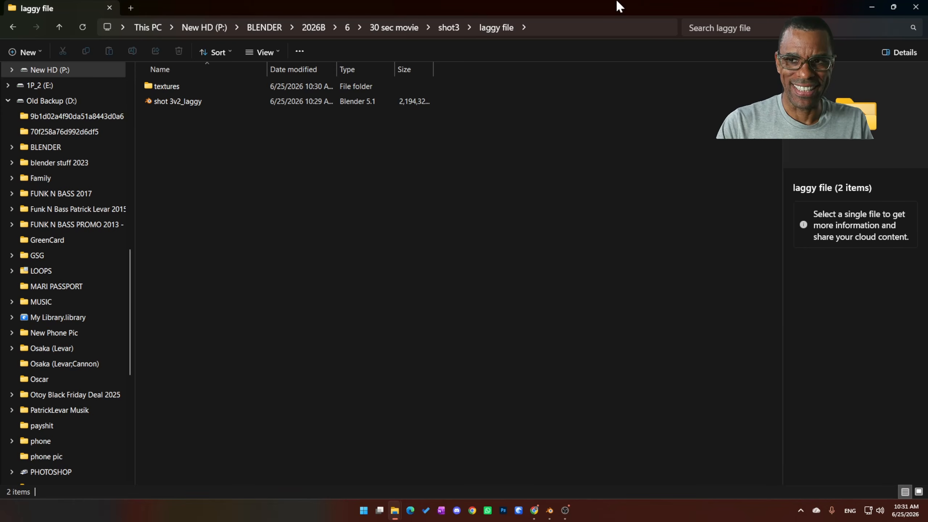
drag(677, 11, 1, 153)
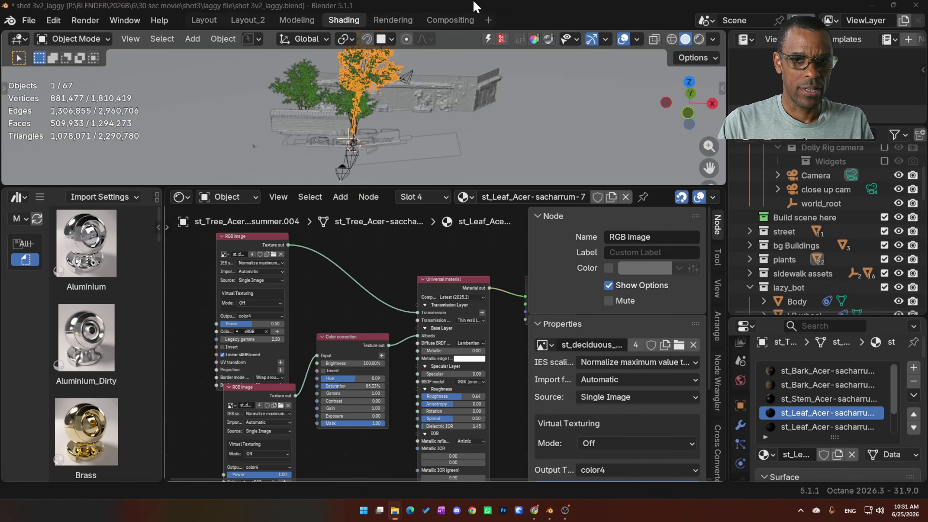
Return to Blender and save the unpacked shot 3v2_laggy.blend file.
click(501, 13)
click(29, 19)
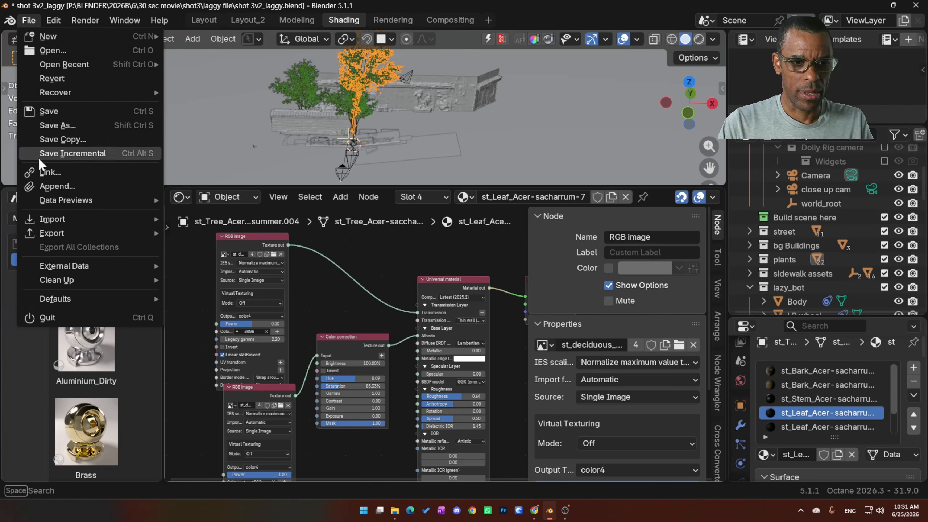
click(48, 112)
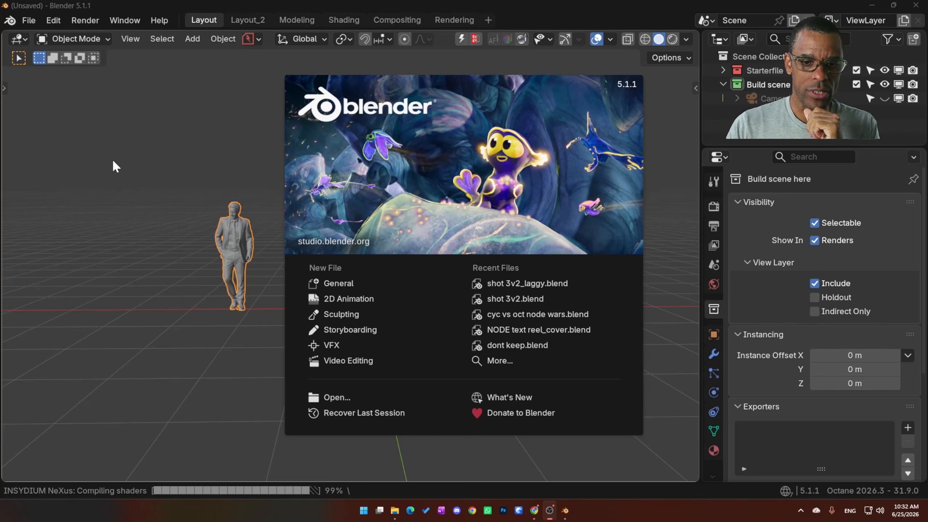
Reopen shot 3v2_laggy.blend from the recent files.
click(511, 283)
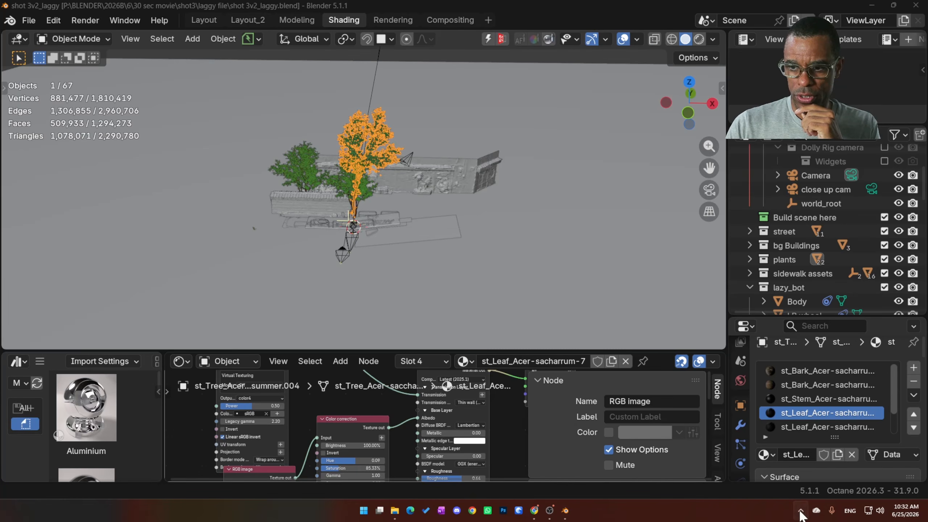
click(800, 510)
click(765, 515)
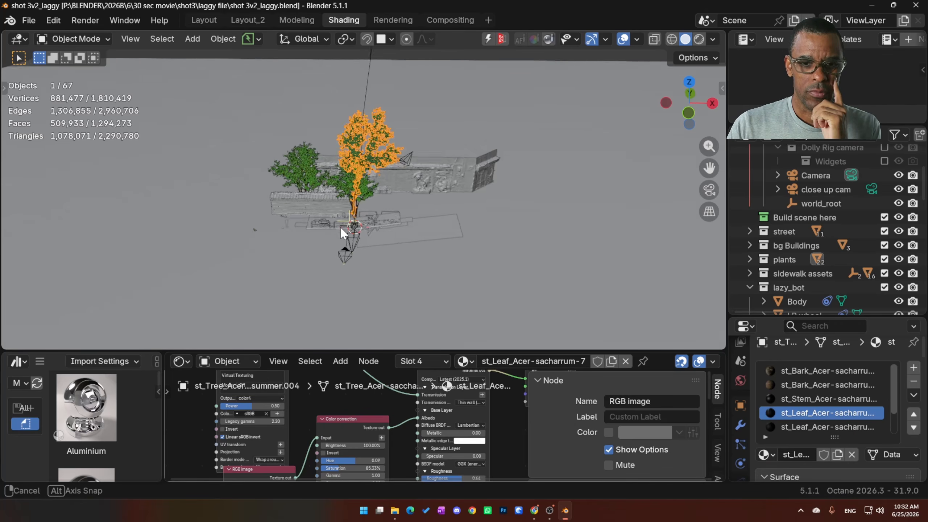
Look over the reopened street scene's trees, walls and rails up close from another angle.
middle_drag(365, 234, 358, 232)
scroll(358, 233, up, 4)
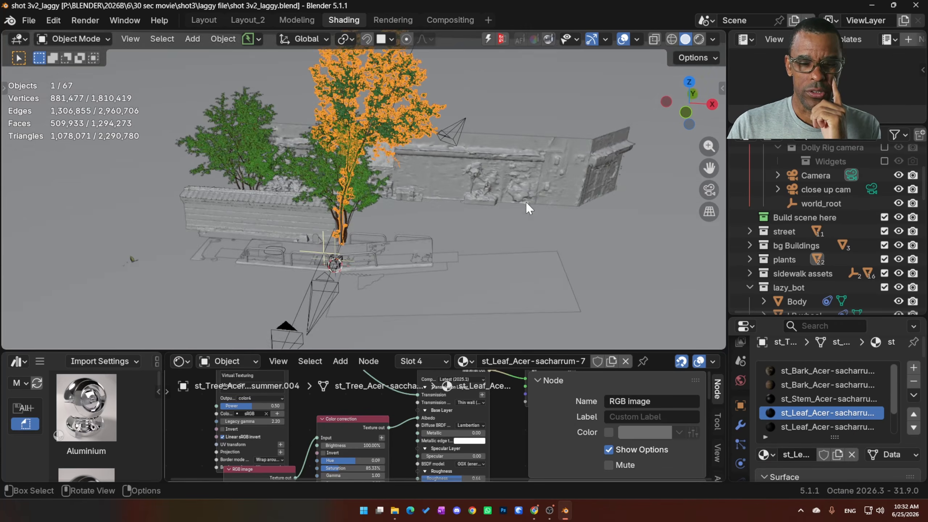
middle_drag(526, 202, 518, 195)
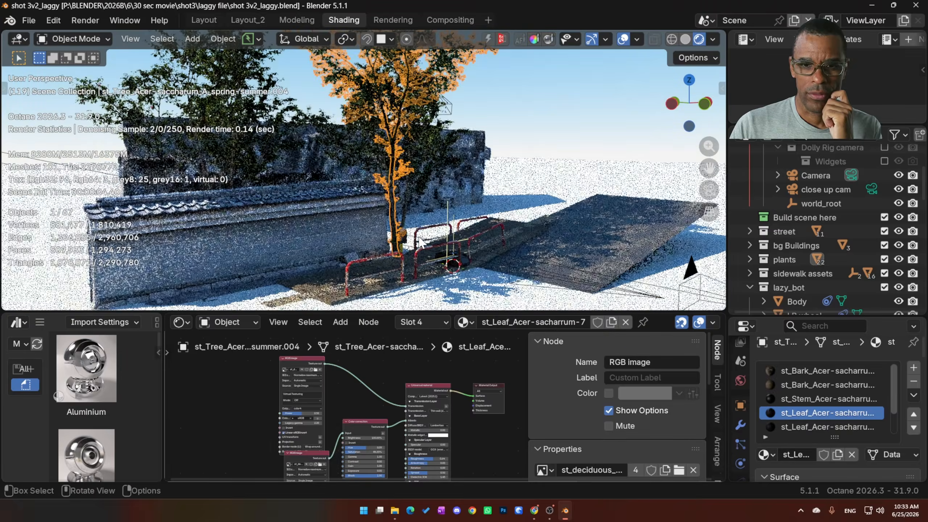
Try moving the Prunus-cerasus tree beside the red rails to test how responsive the viewport is.
middle_drag(420, 243, 471, 153)
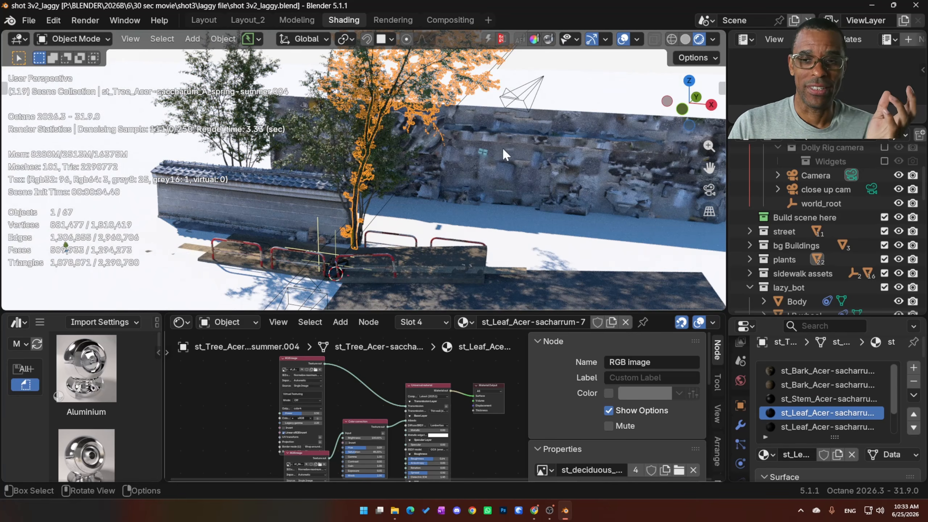
middle_drag(503, 150, 535, 149)
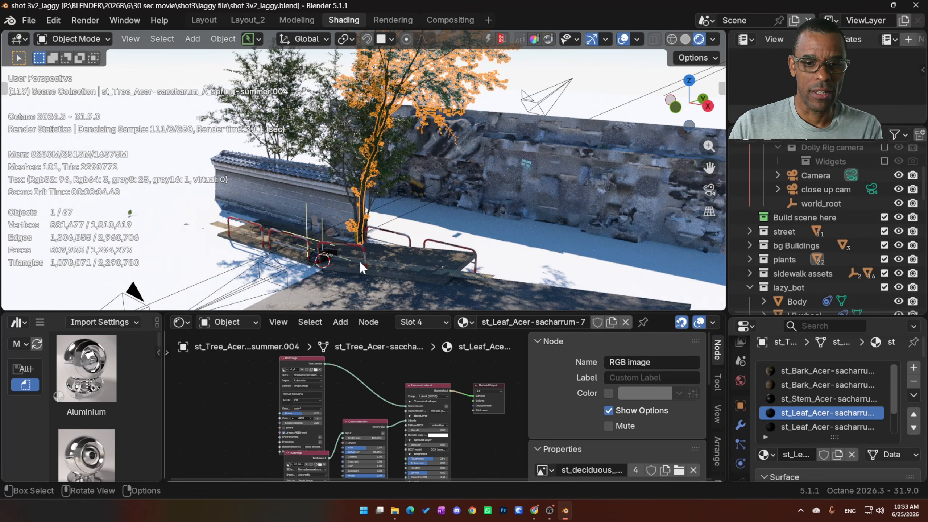
drag(379, 312, 381, 269)
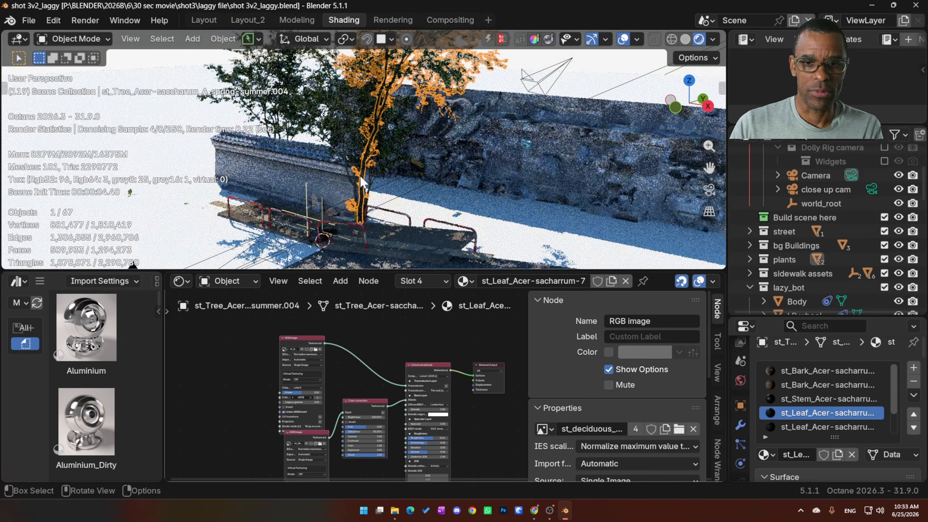
click(365, 182)
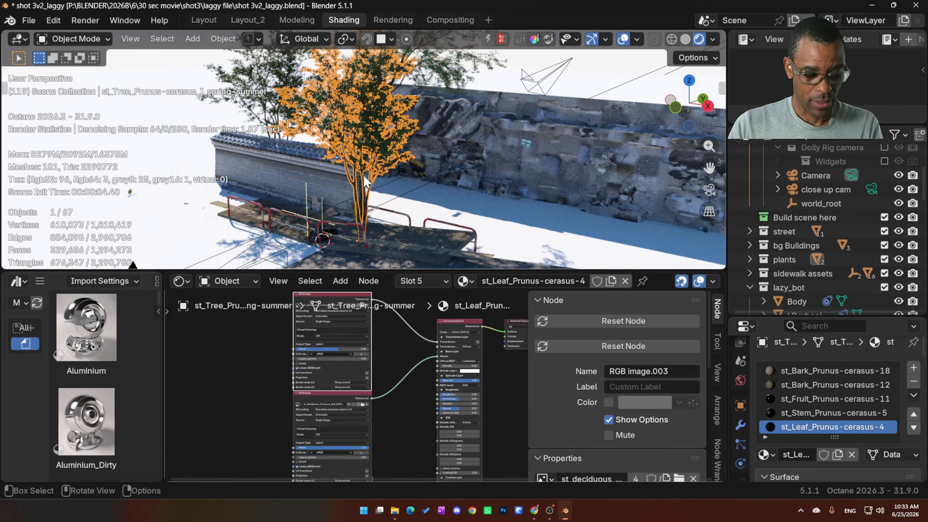
key(g)
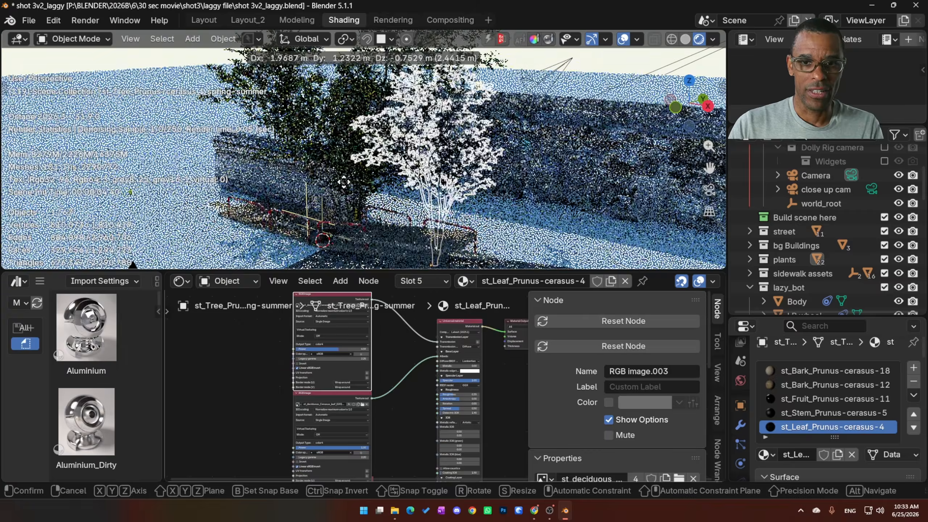
click(339, 227)
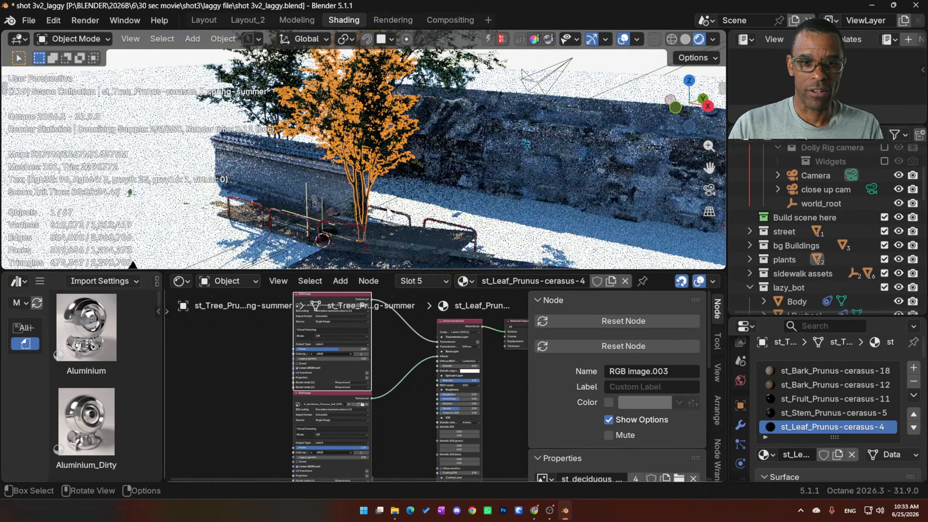
Hide the General Info and Statistics overlays in the 3D viewport and look over the selected tree's leaf texture nodes.
click(636, 39)
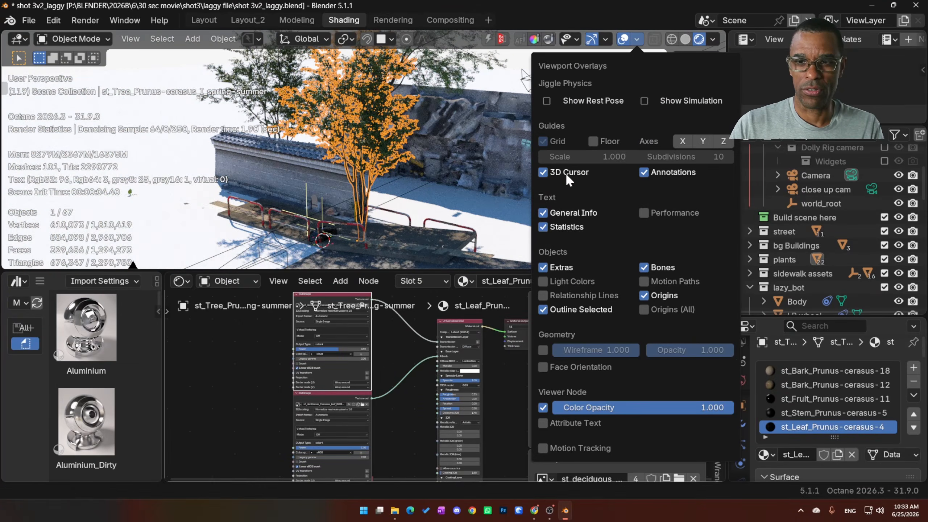
middle_drag(329, 216, 379, 201)
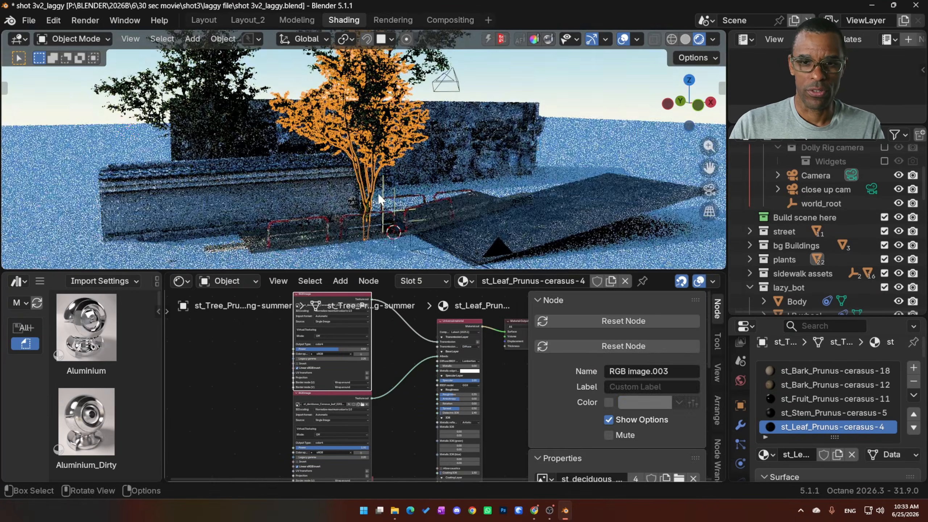
scroll(358, 386, up, 8)
middle_drag(355, 387, 372, 424)
drag(365, 387, 405, 386)
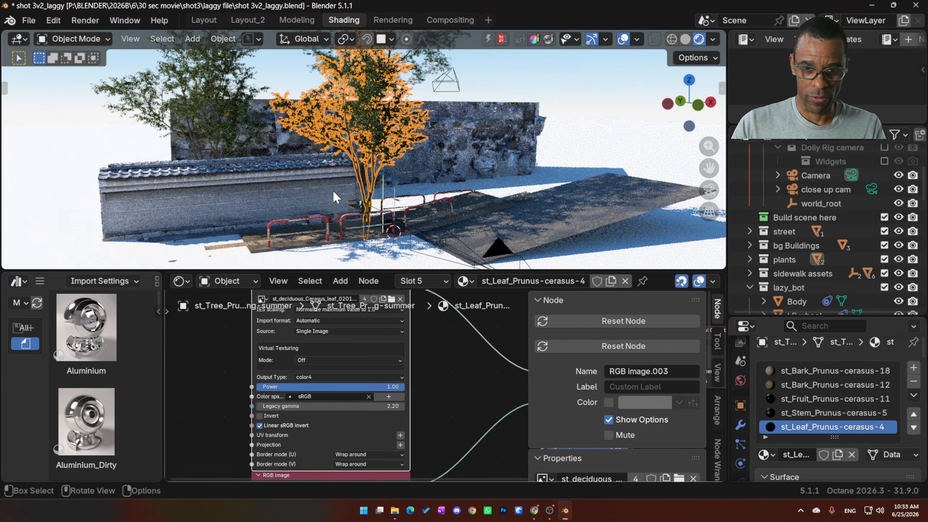
middle_drag(332, 189, 337, 195)
scroll(438, 380, down, 7)
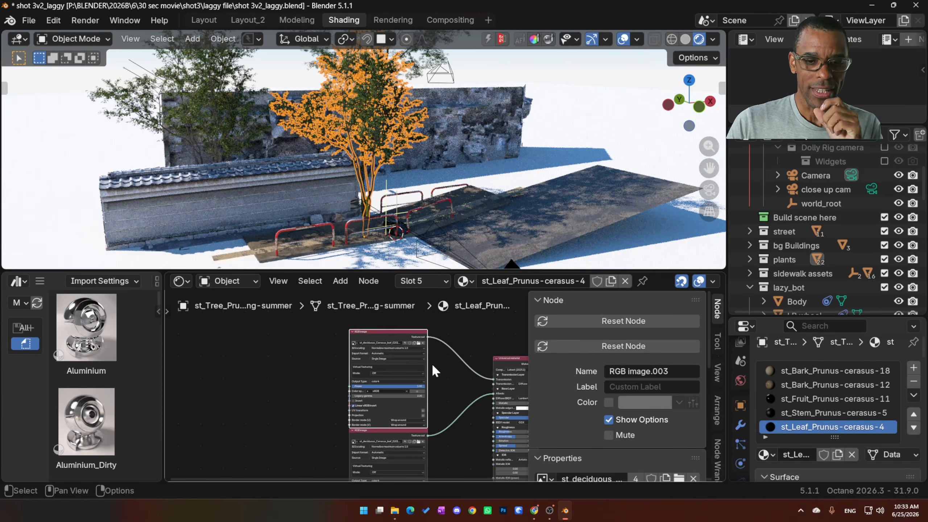
Give the shader editor more height and select the large background wall to show its default_tex0.001 material nodes.
drag(384, 273, 384, 249)
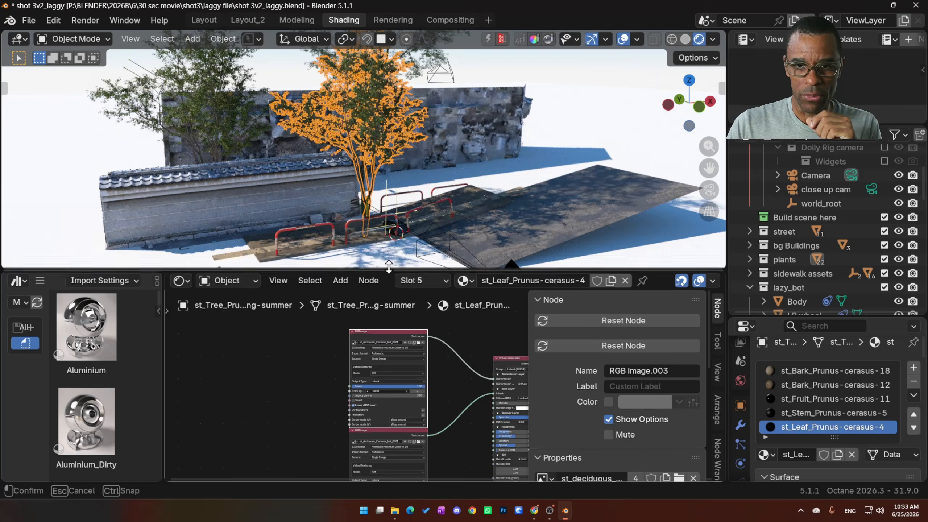
click(445, 162)
middle_drag(453, 165, 420, 165)
click(460, 111)
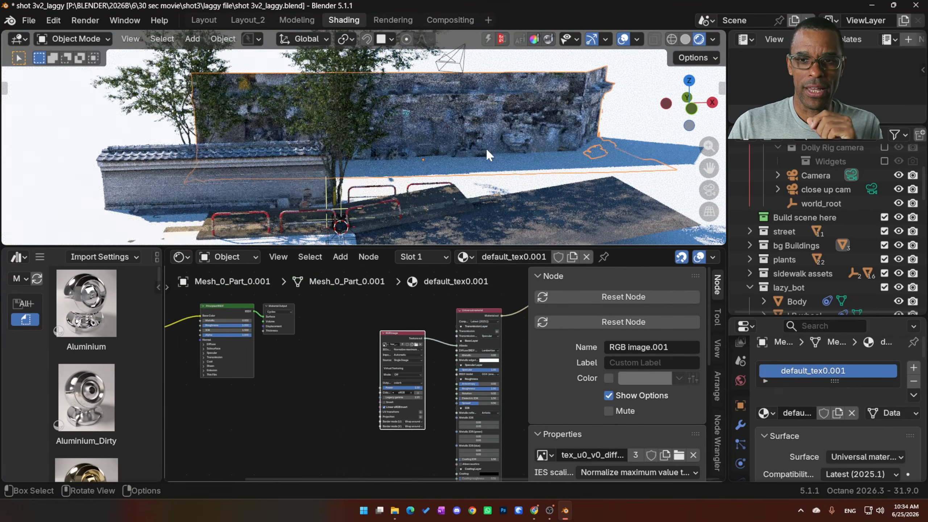
middle_drag(485, 148, 469, 127)
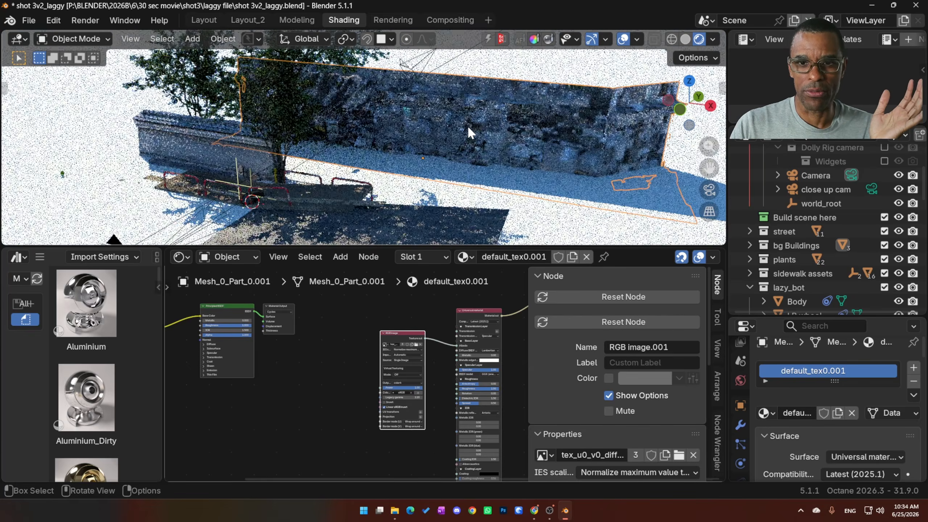
scroll(350, 347, down, 3)
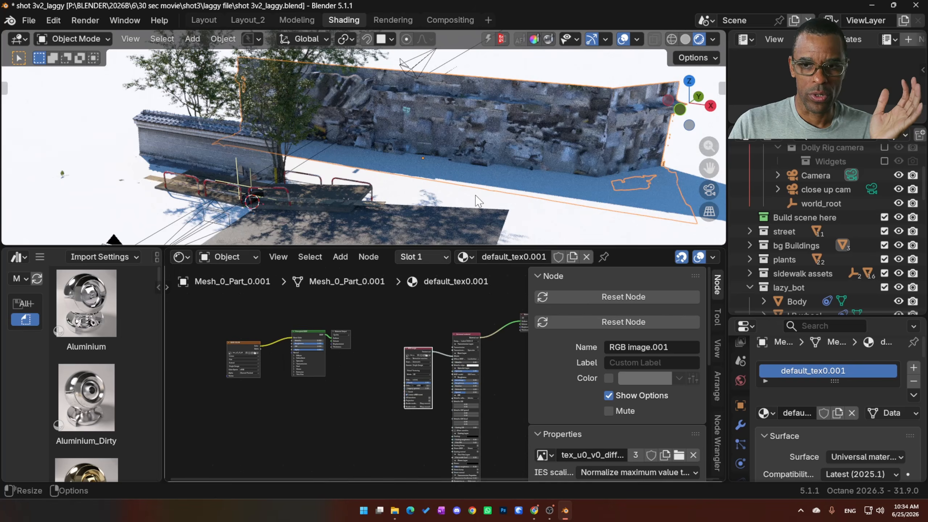
scroll(390, 379, down, 1)
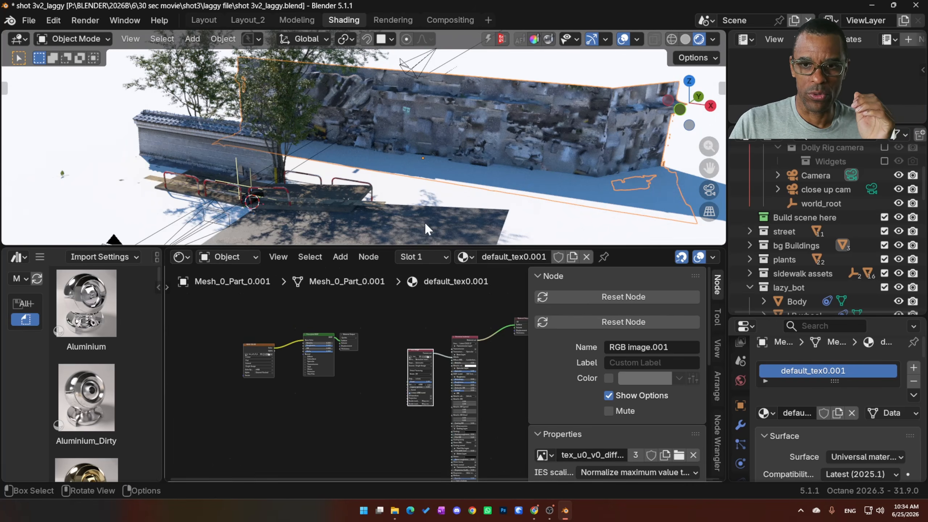
scroll(365, 409, up, 5)
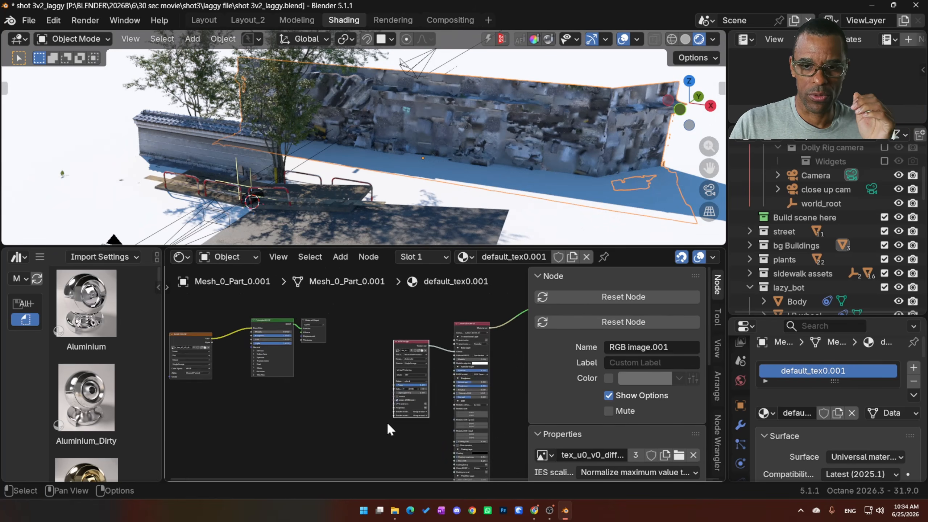
Enlarge the shader editor in width and height and hide its sidebar so the wall material's whole node graph fits.
drag(161, 371, 81, 372)
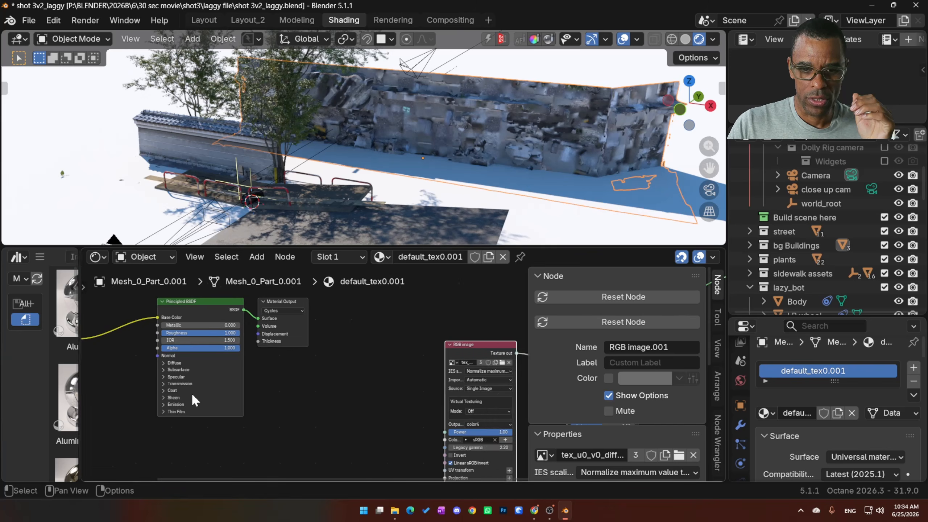
scroll(339, 386, down, 2)
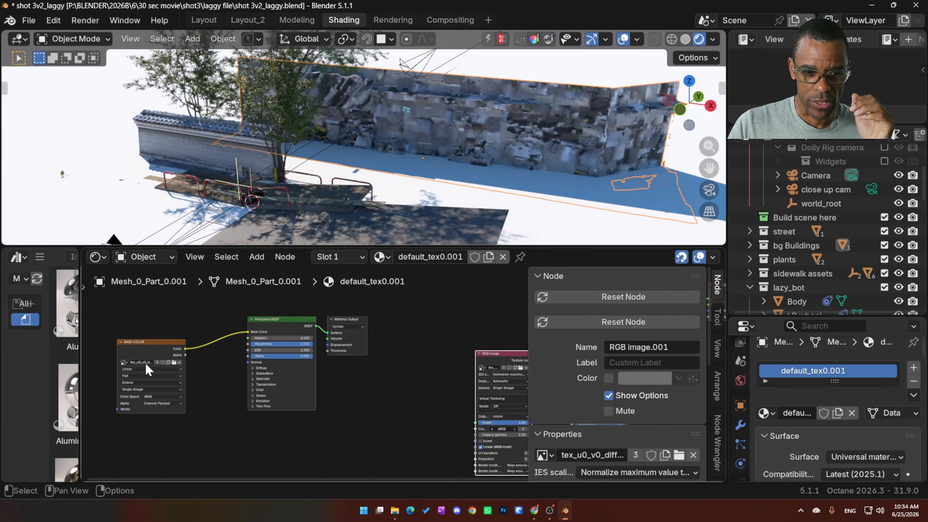
scroll(145, 362, up, 2)
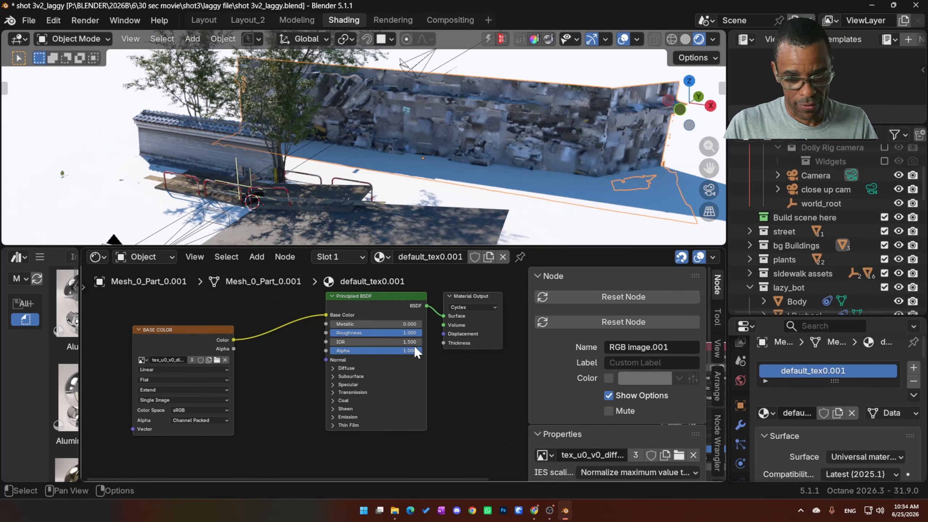
key(n)
scroll(412, 350, down, 3)
scroll(475, 371, down, 1)
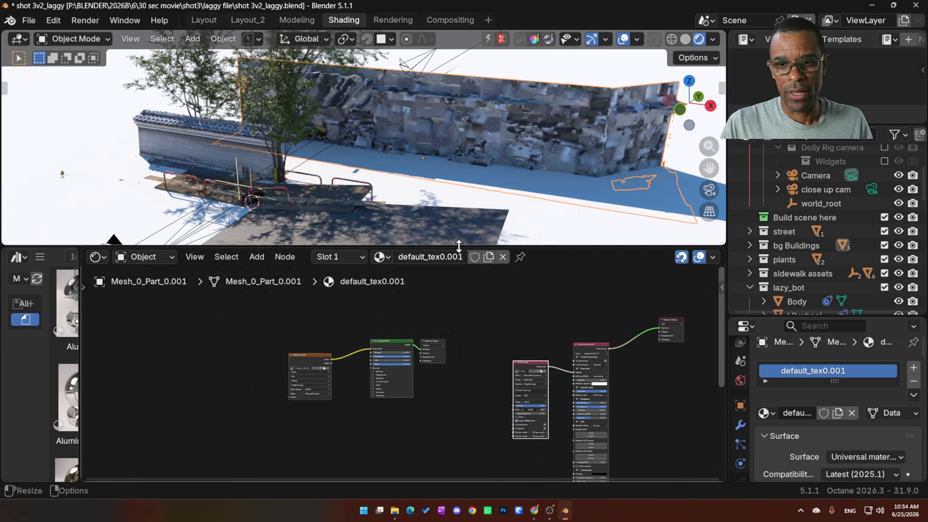
drag(452, 247, 452, 199)
middle_drag(474, 304, 418, 322)
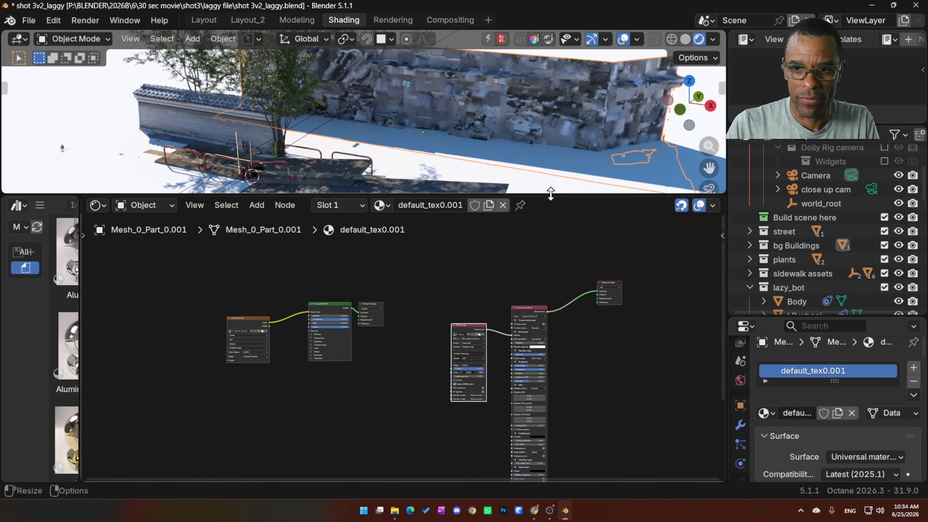
middle_drag(482, 285, 491, 309)
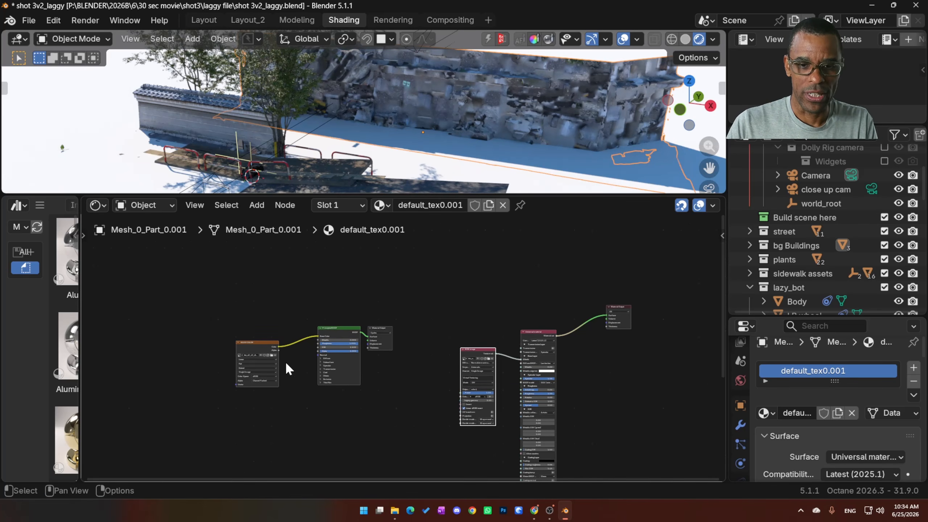
Compare the Cycles nodes with the Octane nodes in the wall's default_tex0.001 material.
scroll(325, 365, up, 2)
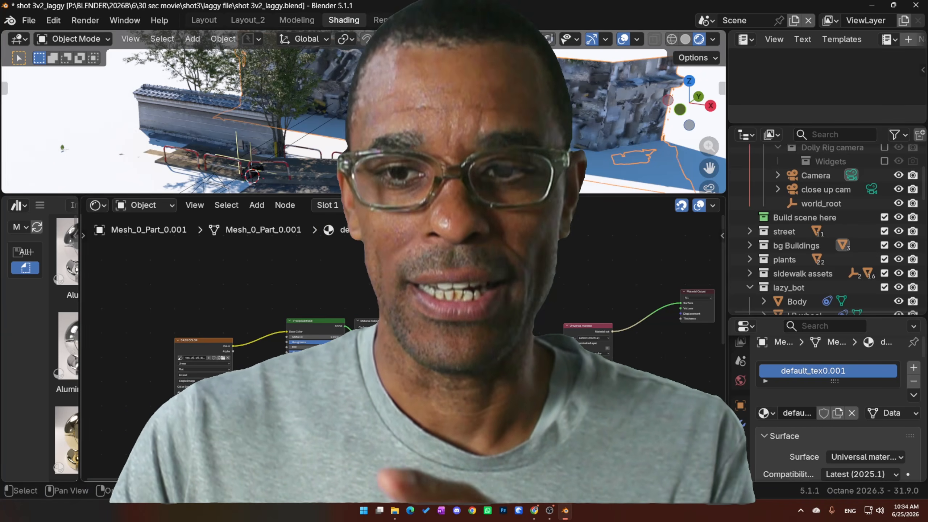
middle_drag(456, 329, 455, 331)
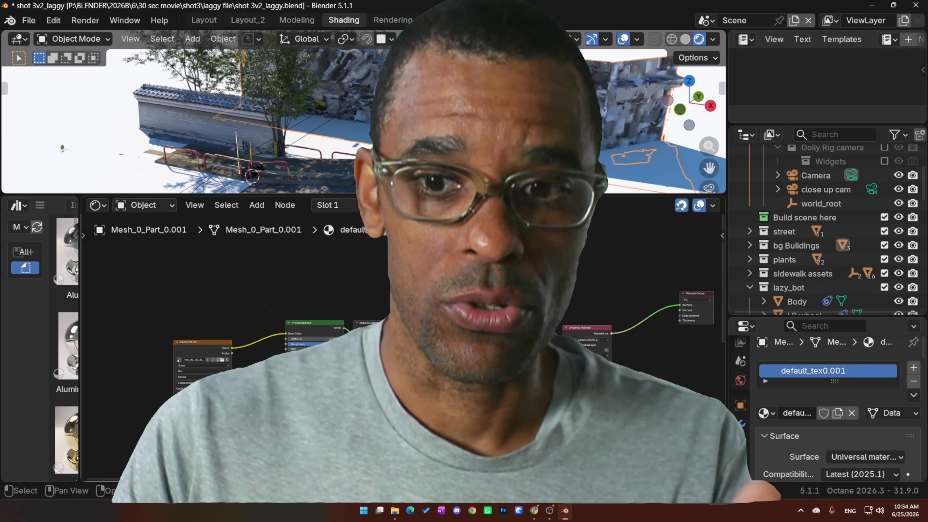
middle_drag(395, 374, 457, 368)
scroll(398, 351, up, 2)
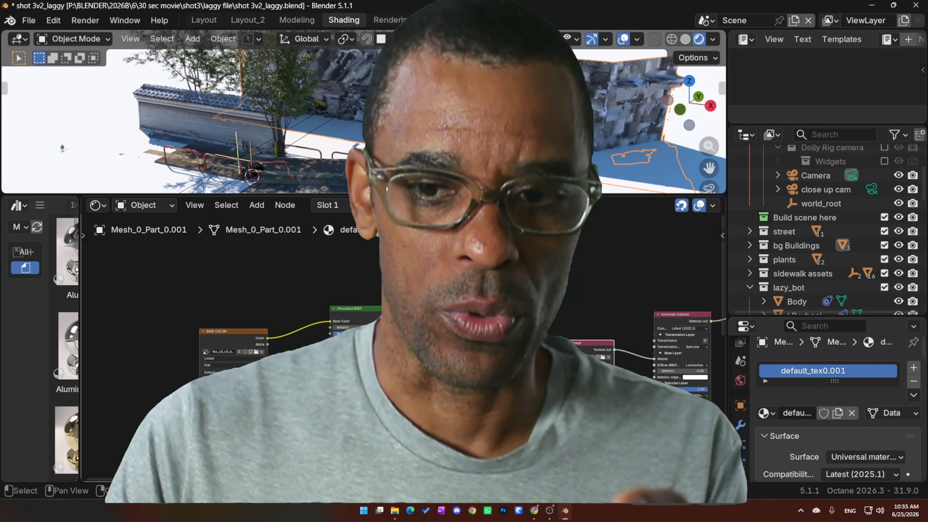
scroll(391, 362, up, 4)
scroll(391, 362, down, 3)
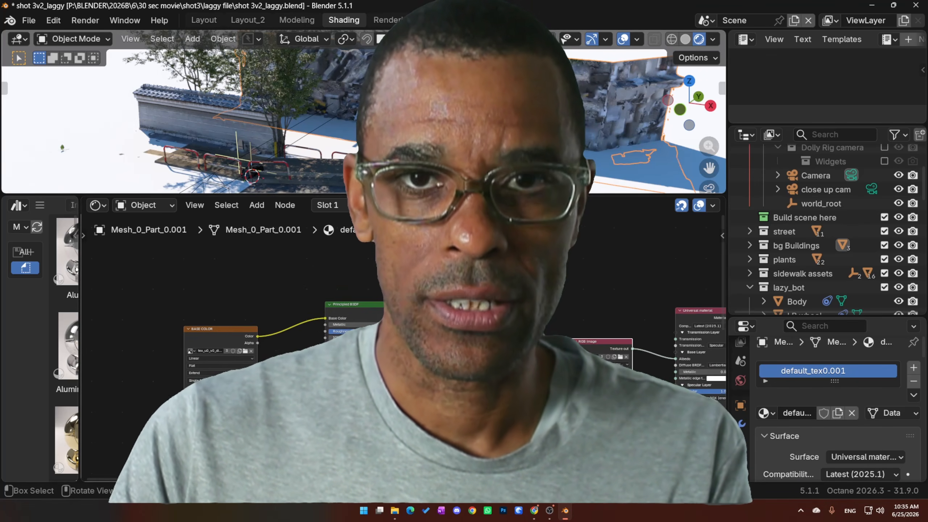
middle_drag(453, 365, 456, 364)
Try deleting the Cycles shader nodes from the wall material and moving the Base Color image node closer to the Octane nodes.
drag(467, 438, 196, 235)
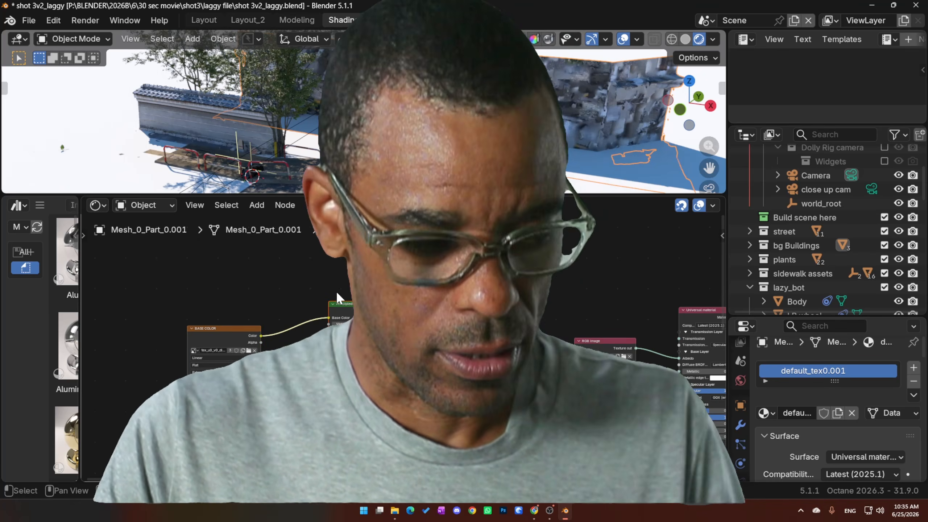
click(340, 303)
key(x)
middle_drag(341, 304, 343, 307)
drag(224, 331, 292, 296)
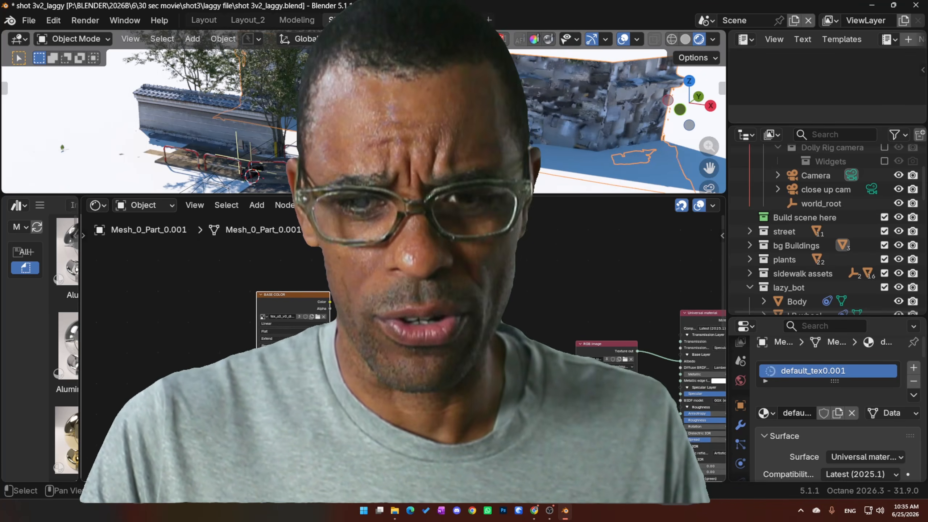
middle_drag(282, 316, 240, 329)
scroll(240, 329, up, 5)
mouse_move(311, 316)
middle_down()
mouse_move(234, 304)
mouse_move(310, 316)
middle_up()
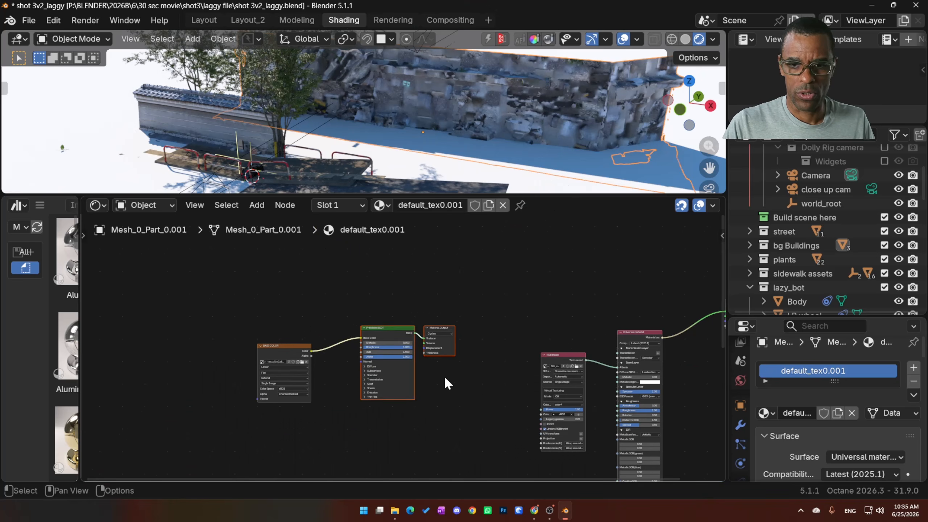
Delete the Principled BSDF and Cycles Material Output nodes from the wall's material, keeping the Base Color image node.
click(477, 376)
drag(484, 404, 368, 318)
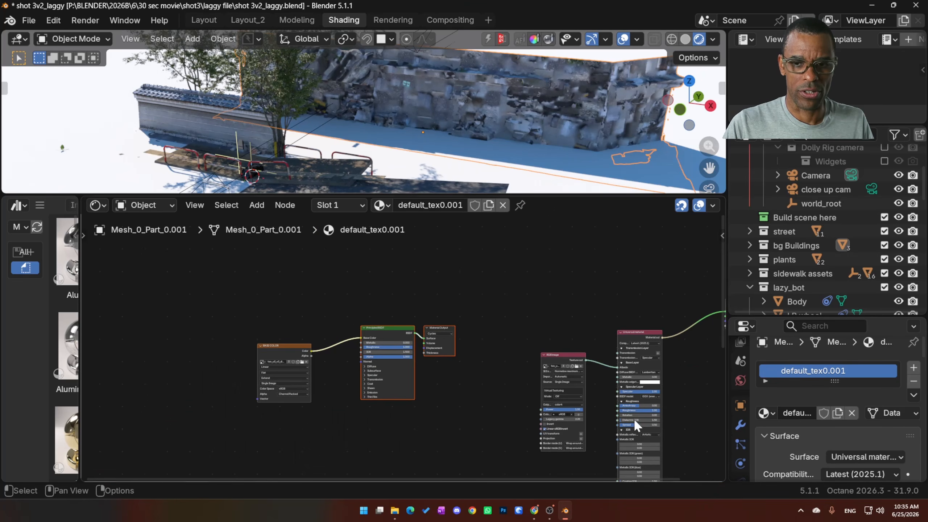
middle_drag(449, 424, 423, 405)
scroll(426, 406, up, 2)
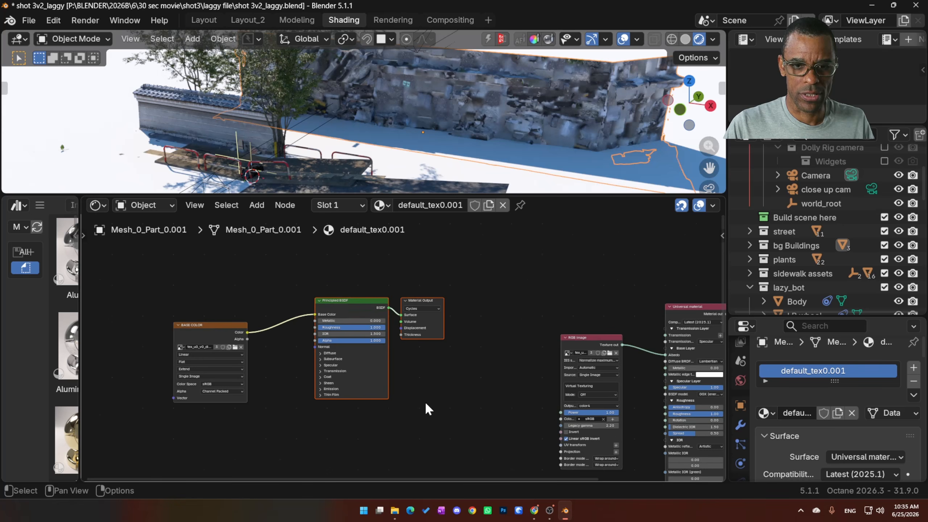
middle_drag(445, 376, 458, 397)
key(Delete)
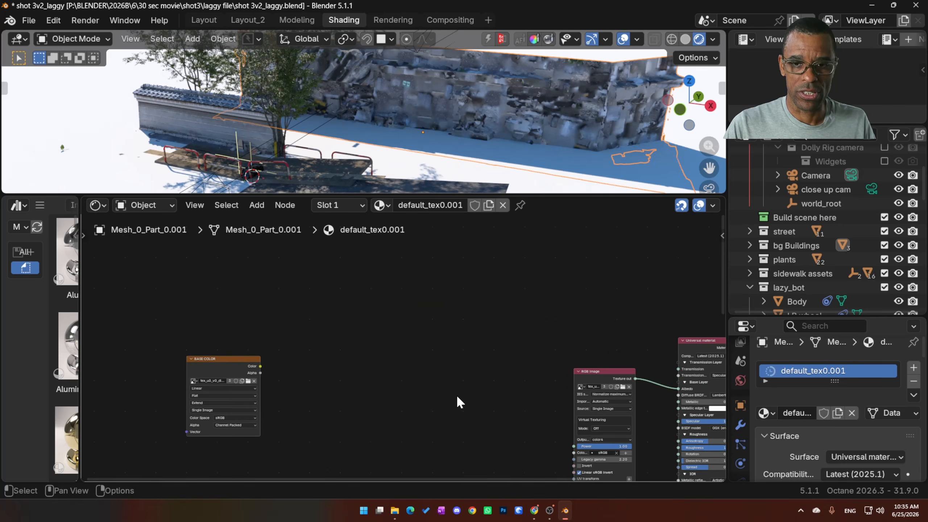
Widen the Base Color and RGB image nodes enough to compare the full names of their image files.
drag(221, 365, 241, 361)
scroll(251, 358, up, 2)
double_click(253, 360)
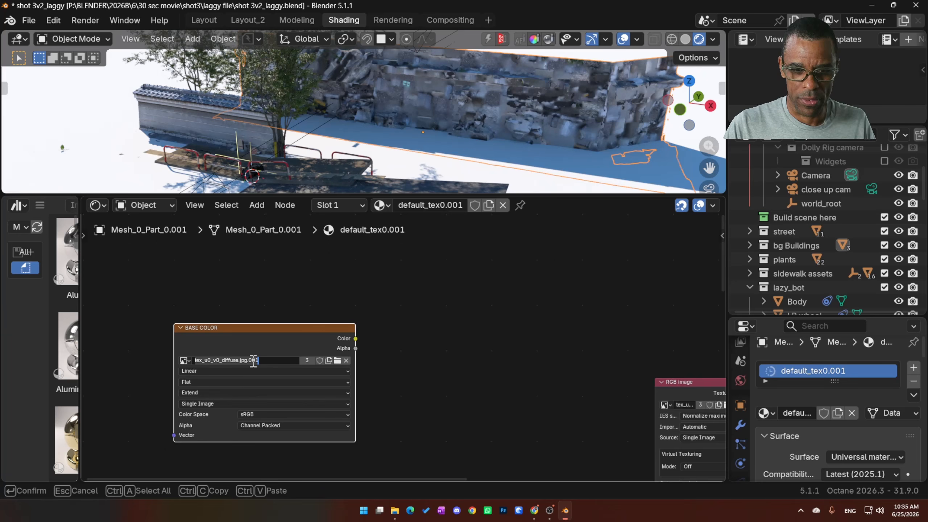
middle_drag(460, 328, 399, 310)
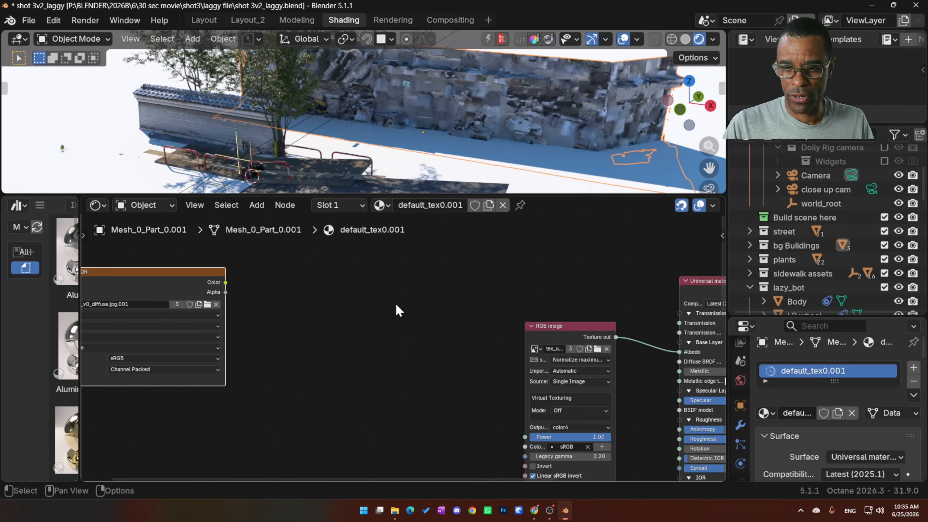
click(536, 348)
click(539, 348)
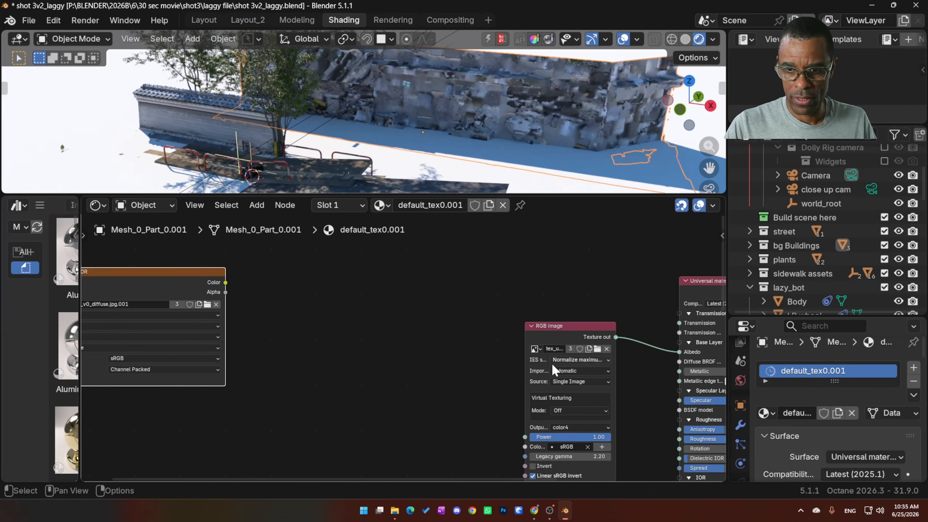
drag(526, 331, 422, 332)
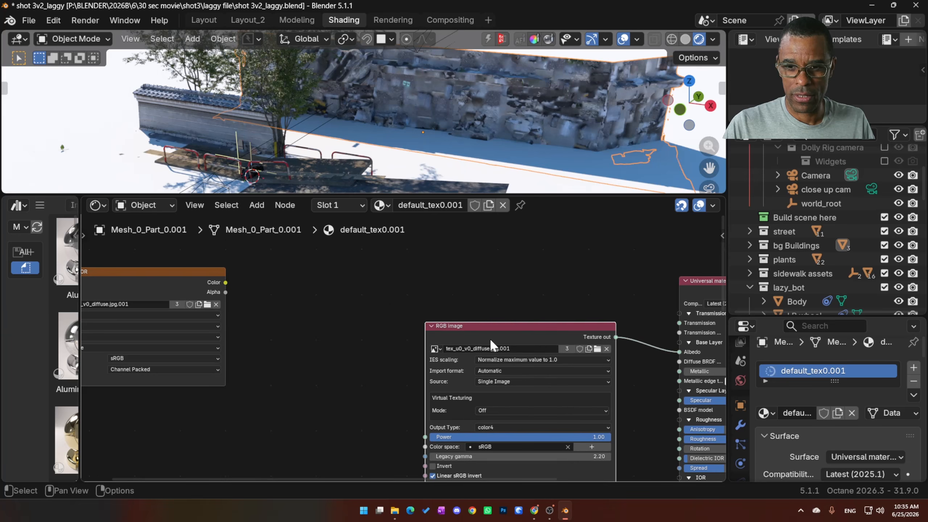
middle_drag(317, 321, 416, 342)
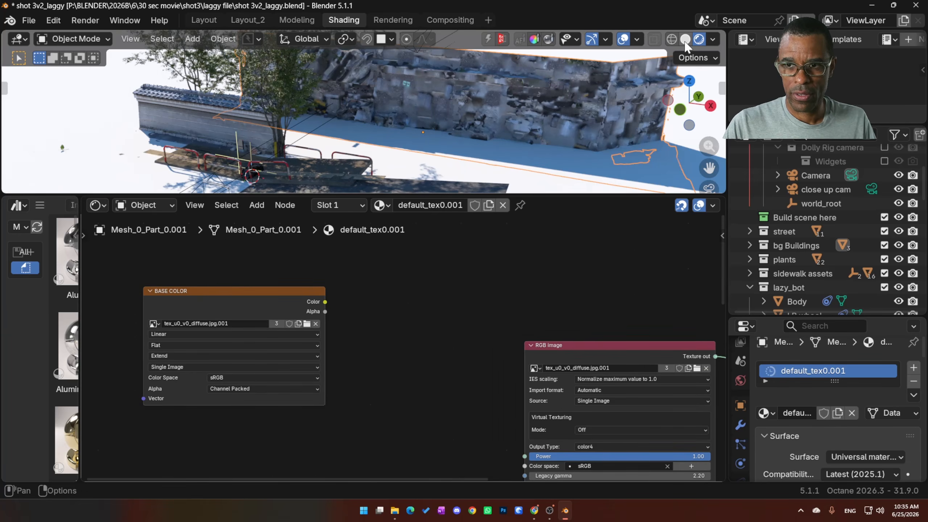
Restart the rendered preview by switching the viewport to solid shading and back to rendered.
click(685, 40)
click(698, 40)
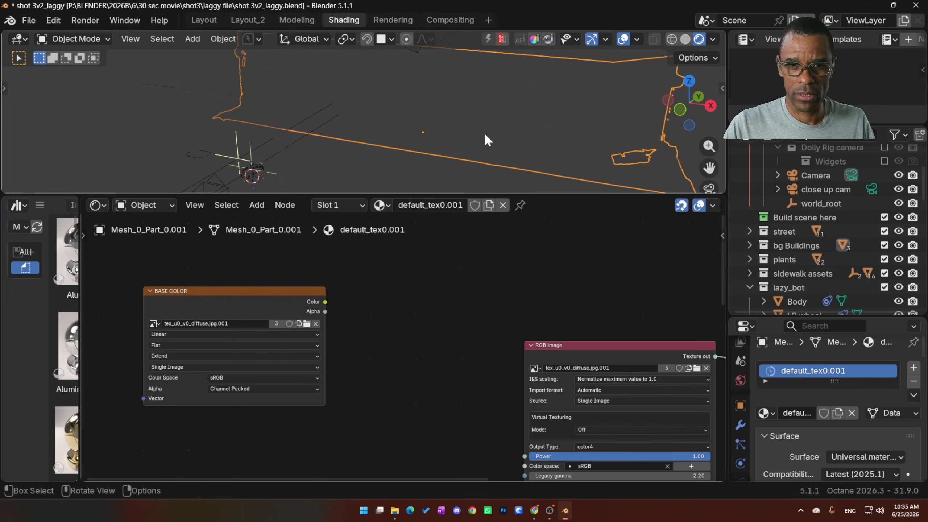
scroll(447, 321, down, 2)
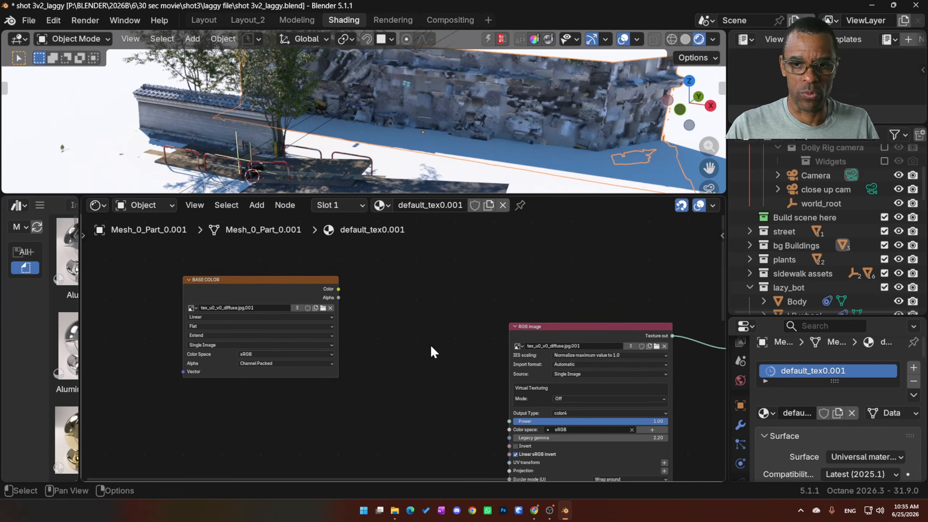
Delete the Base Color node and load tex_u0_v0_diffuse.jpg into the Octane RGB image node feeding the albedo.
click(308, 287)
key(x)
middle_drag(386, 342, 349, 325)
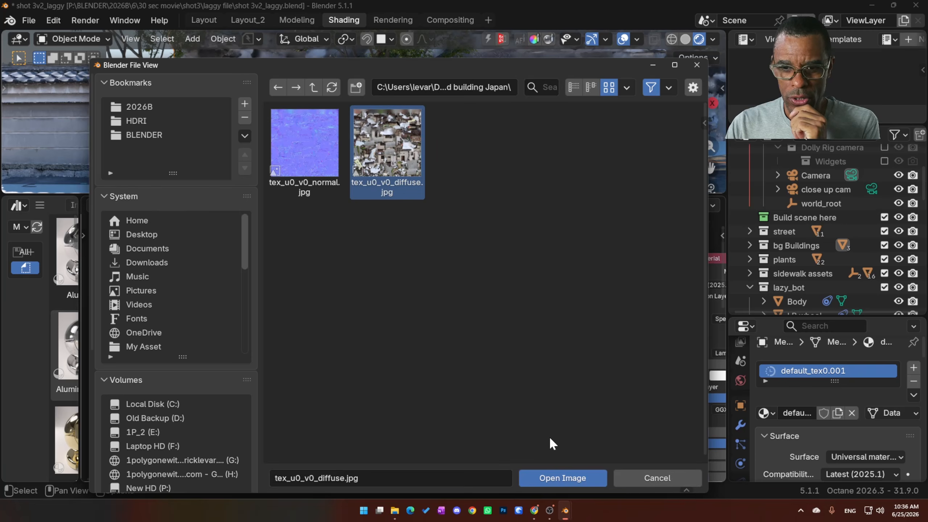
click(568, 479)
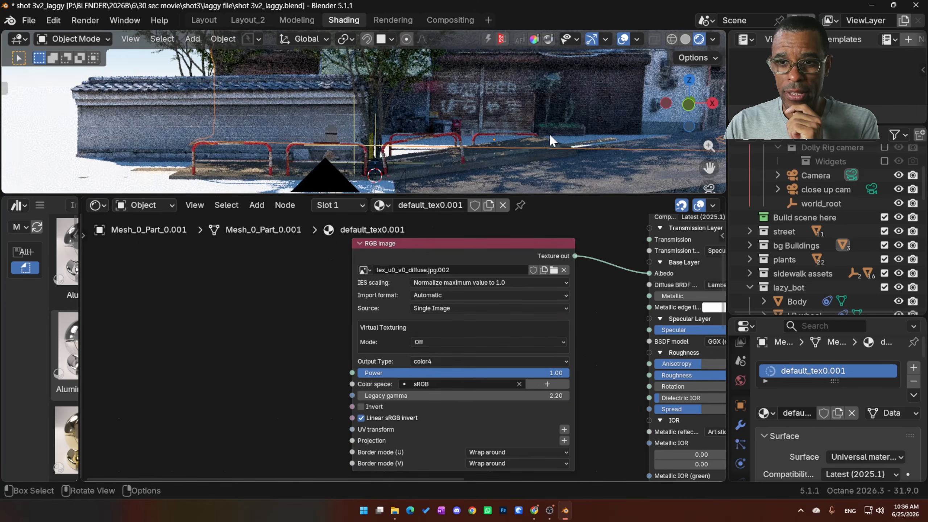
Duplicate the RGB image node with tex_u0_v0_normal.jpg as its image and connect it to the Universal material.
scroll(587, 378, down, 4)
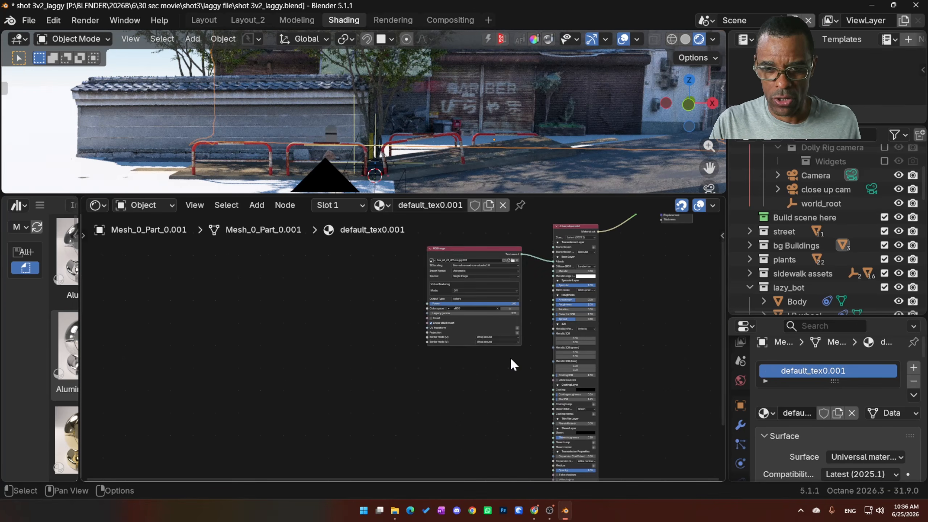
key(shift+d)
click(463, 387)
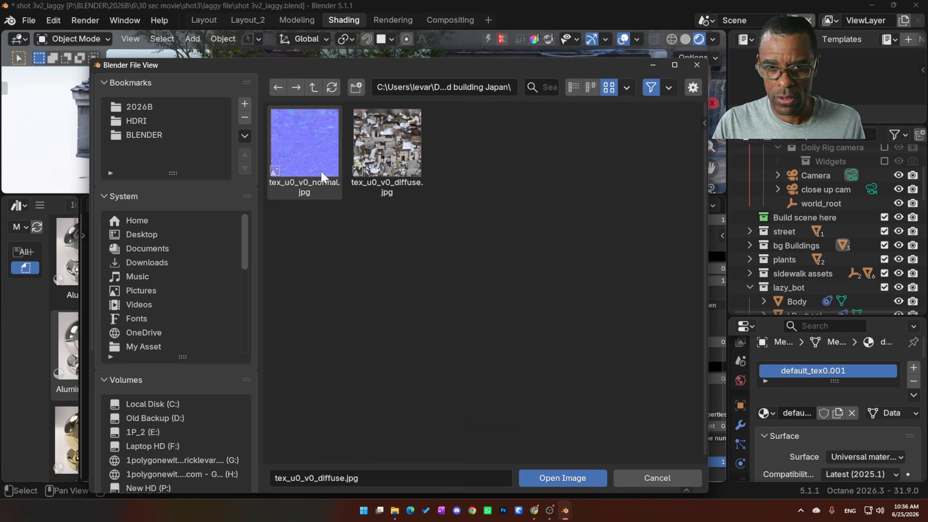
click(555, 479)
scroll(511, 401, up, 1)
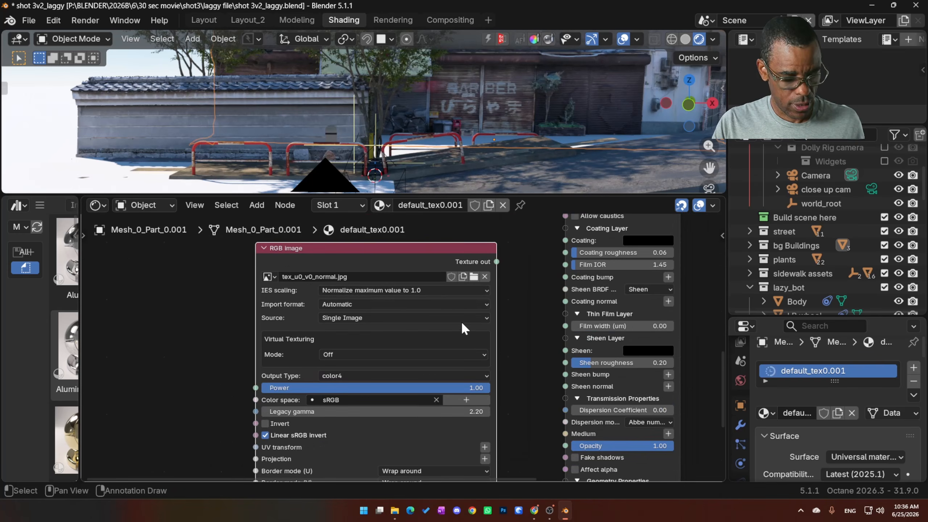
drag(496, 261, 594, 364)
click(593, 411)
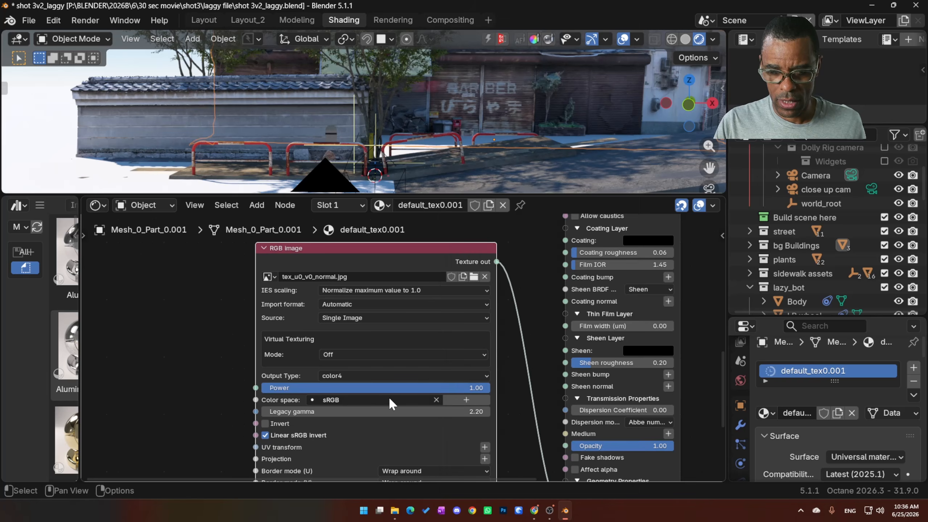
Set the normal image's color space to Linear sRGB + Legacy gamma and its legacy gamma to 1.
click(436, 400)
click(372, 402)
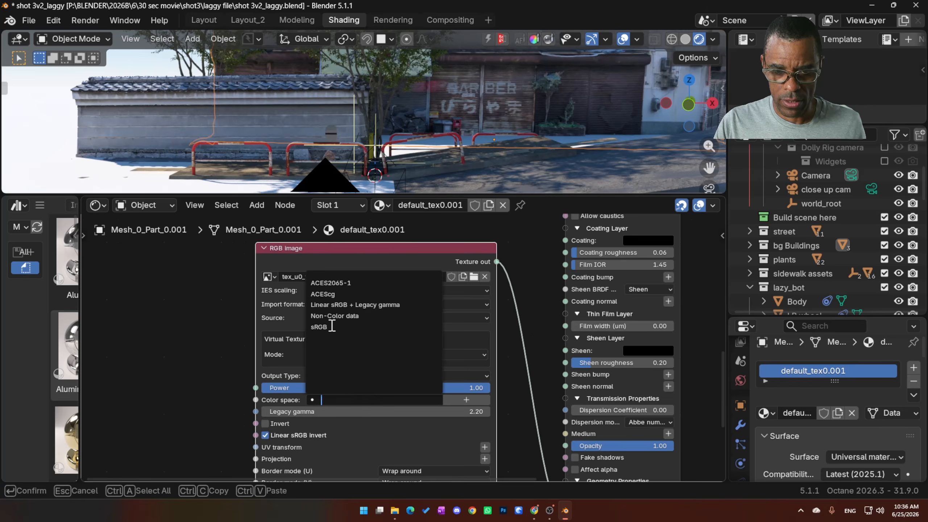
click(329, 294)
click(453, 412)
text(1)
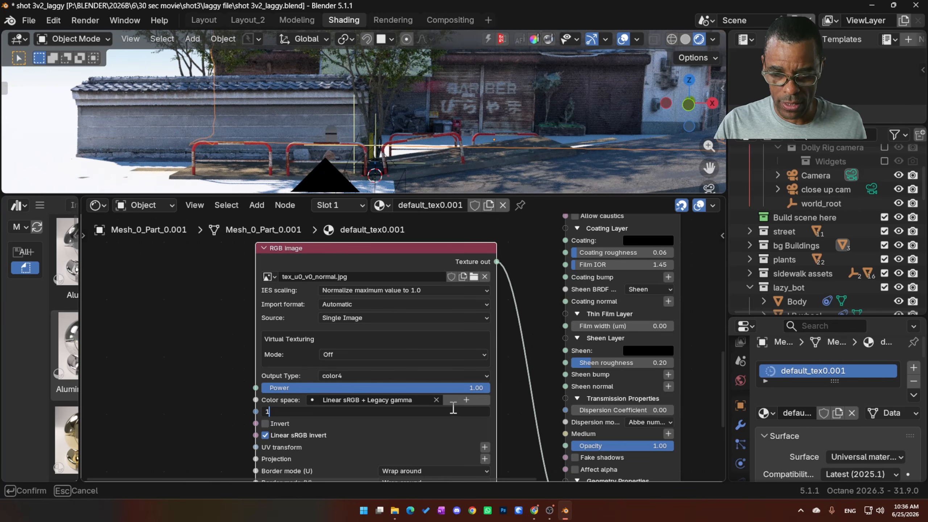
key(Return)
click(508, 238)
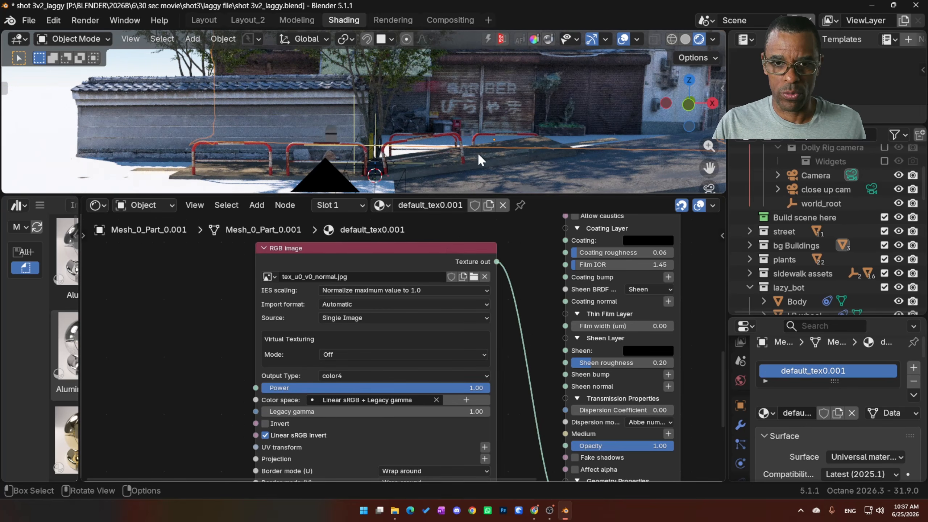
Enlarge the 3D viewport to check the retextured building, and select the asphalt ground plane in front of the wall.
scroll(475, 148, down, 2)
middle_drag(470, 142, 472, 163)
drag(471, 198, 438, 328)
key(KP_0)
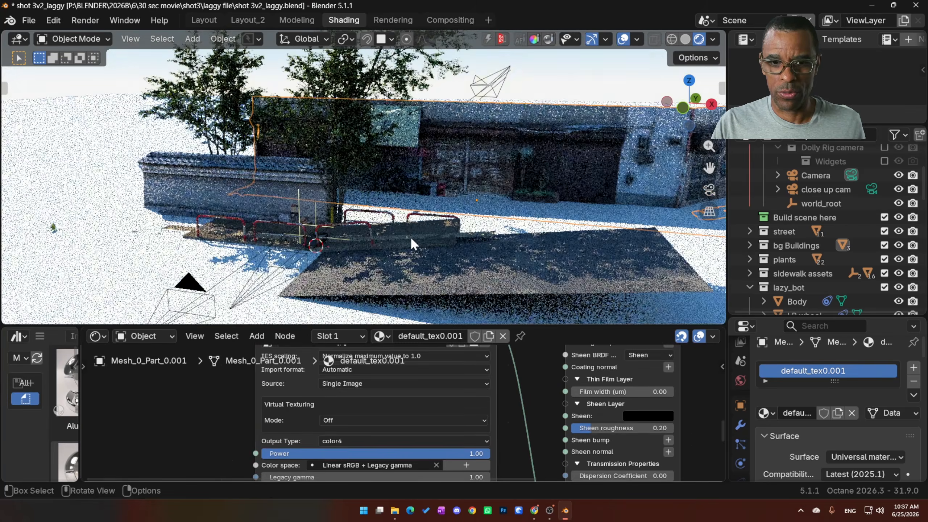
middle_drag(410, 234, 79, 153)
click(310, 297)
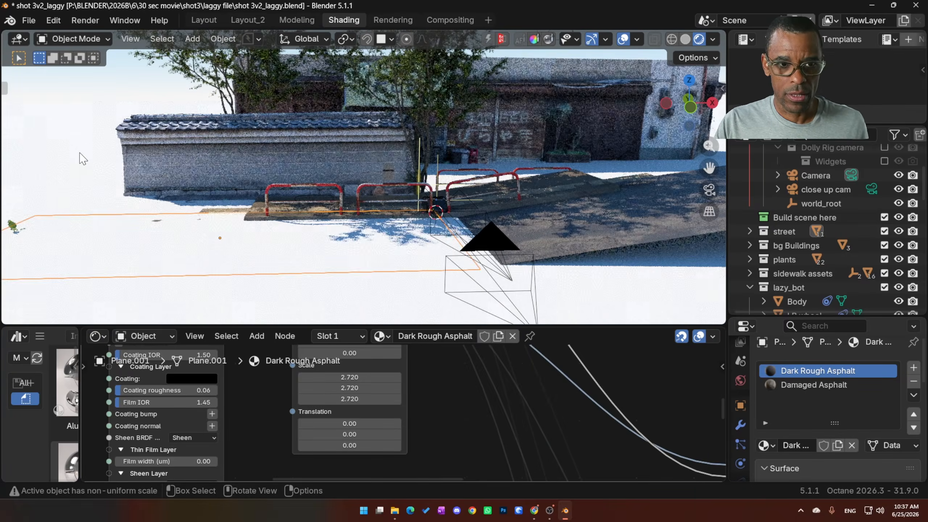
Extend the 3D viewport over most of the shader editor and look over the street scene and the outliner's collections.
middle_drag(360, 221, 478, 285)
scroll(478, 285, up, 2)
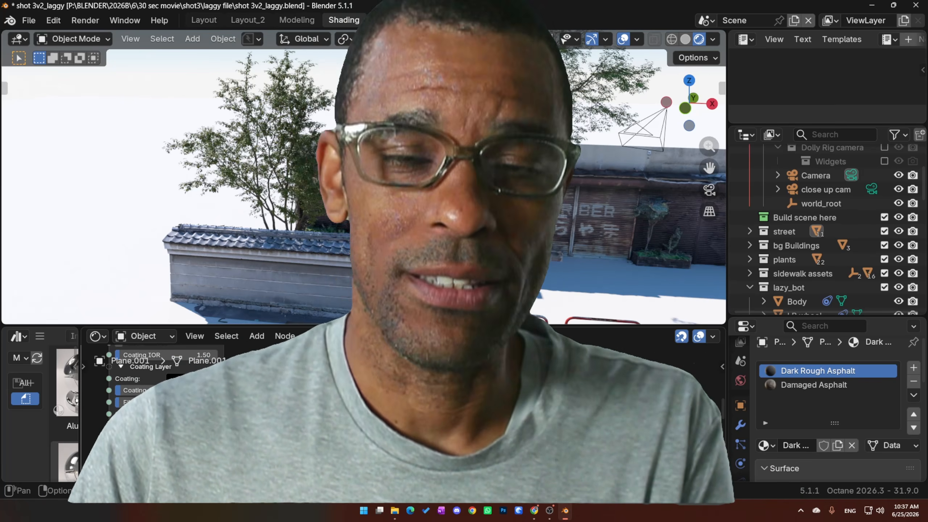
middle_drag(431, 205, 425, 178)
scroll(430, 188, down, 2)
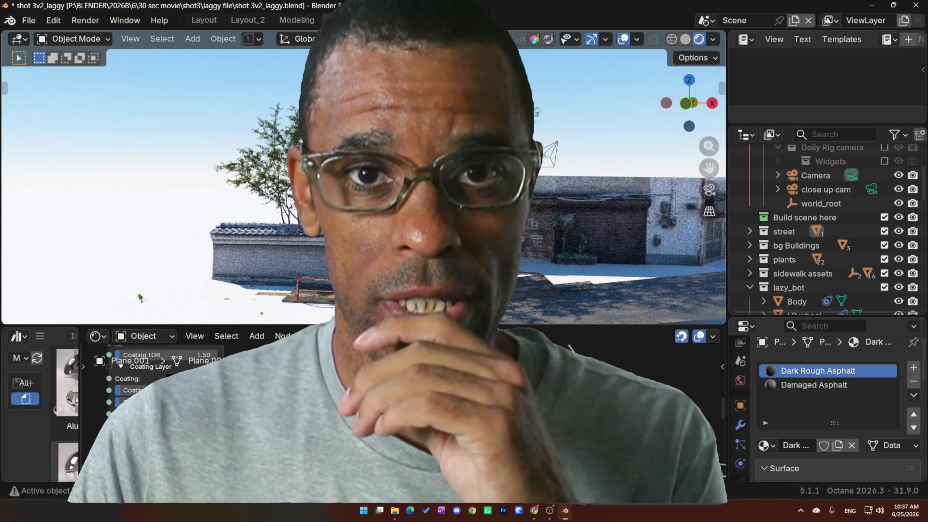
drag(429, 325, 429, 422)
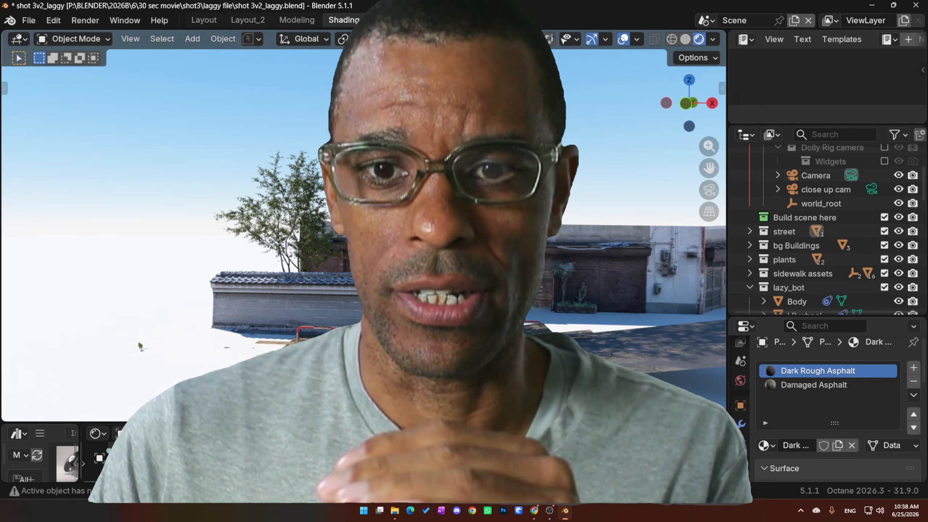
scroll(789, 215, up, 6)
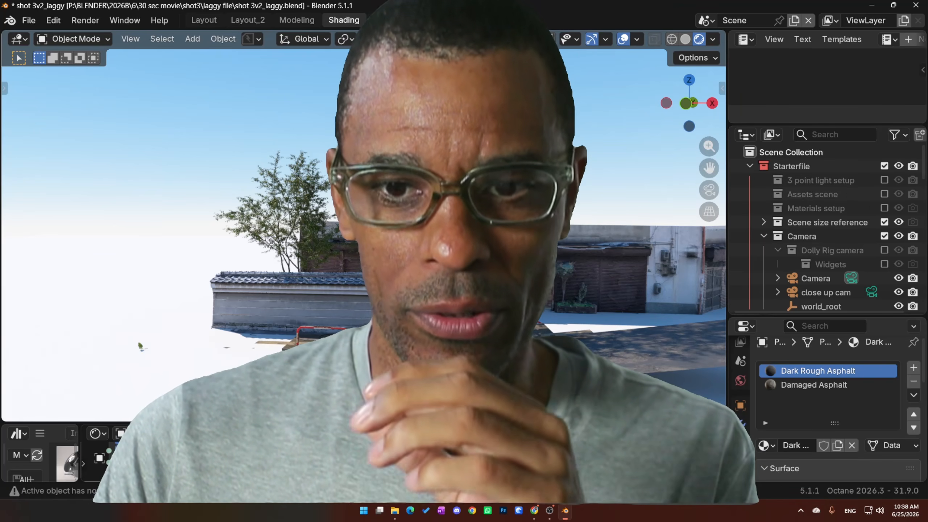
middle_drag(457, 270, 449, 276)
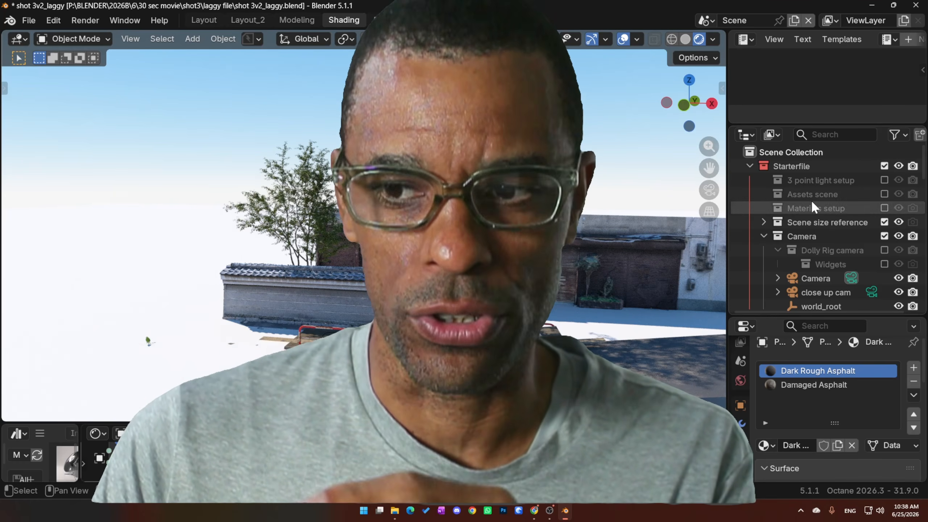
scroll(813, 207, down, 5)
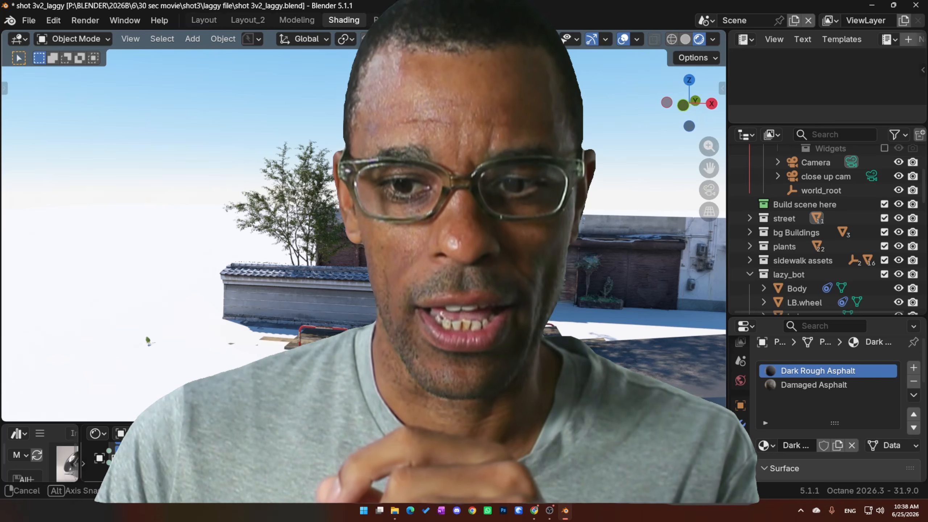
middle_drag(464, 277, 478, 296)
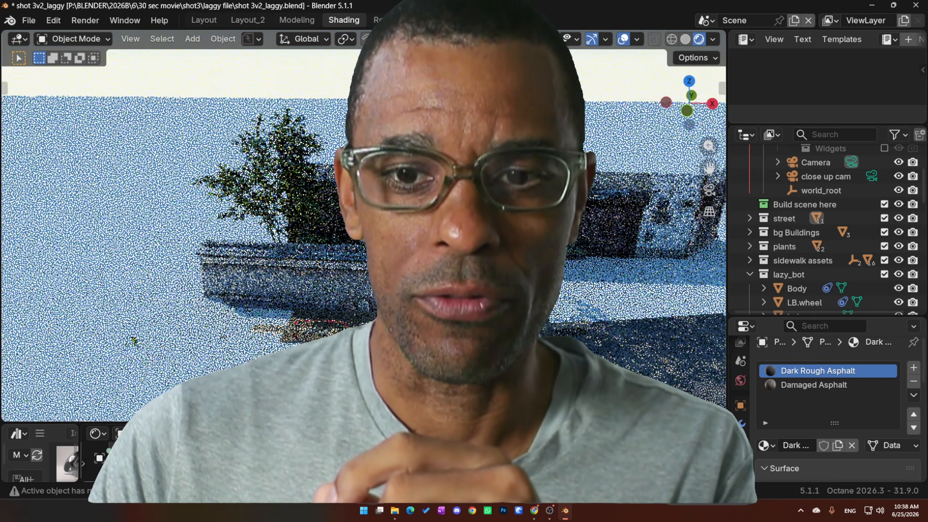